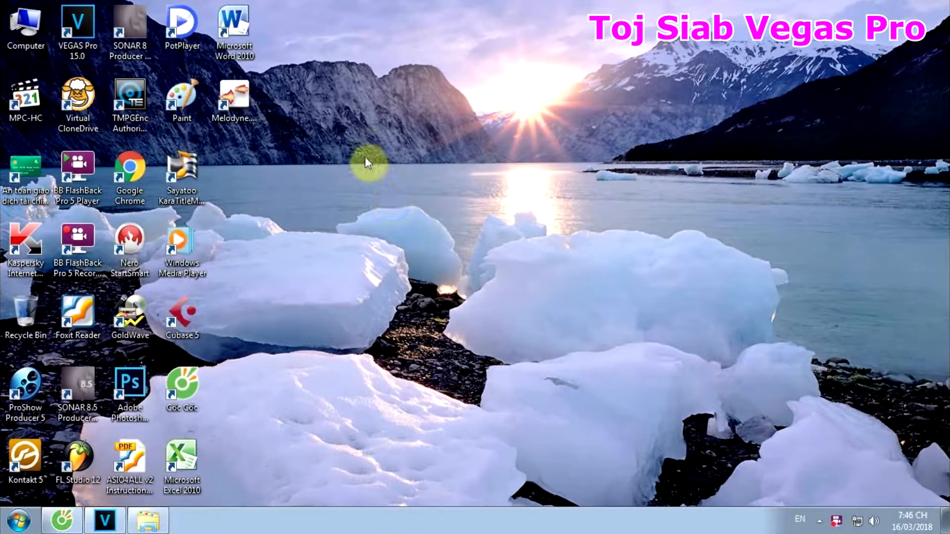
right_click(367, 163)
left_click(407, 210)
right_click(363, 159)
left_click(388, 202)
right_click(396, 166)
left_click(445, 206)
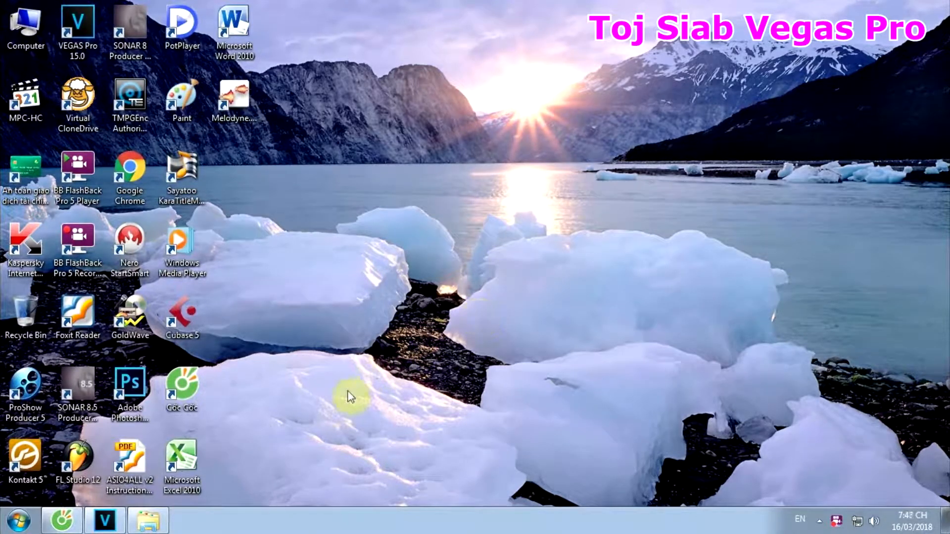
right_click(373, 164)
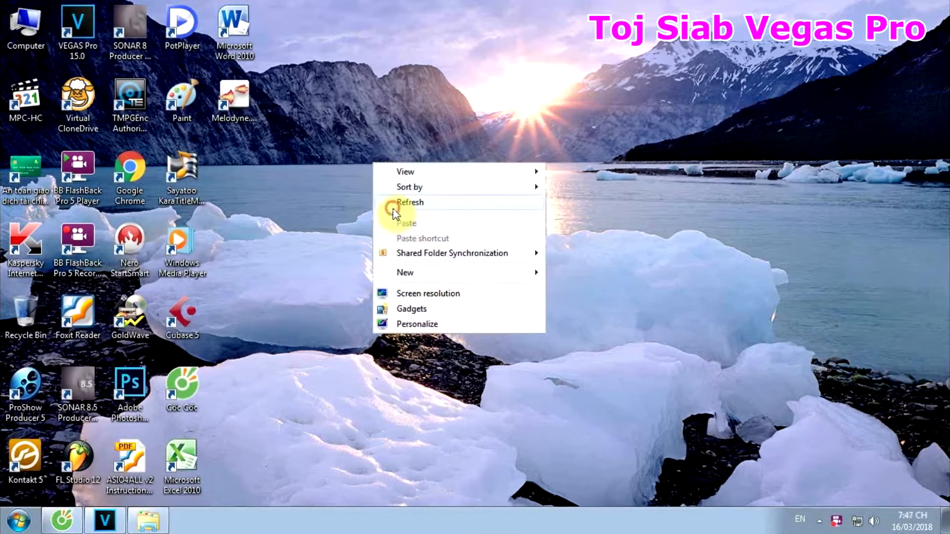
left_click(394, 213)
right_click(360, 160)
left_click(379, 196)
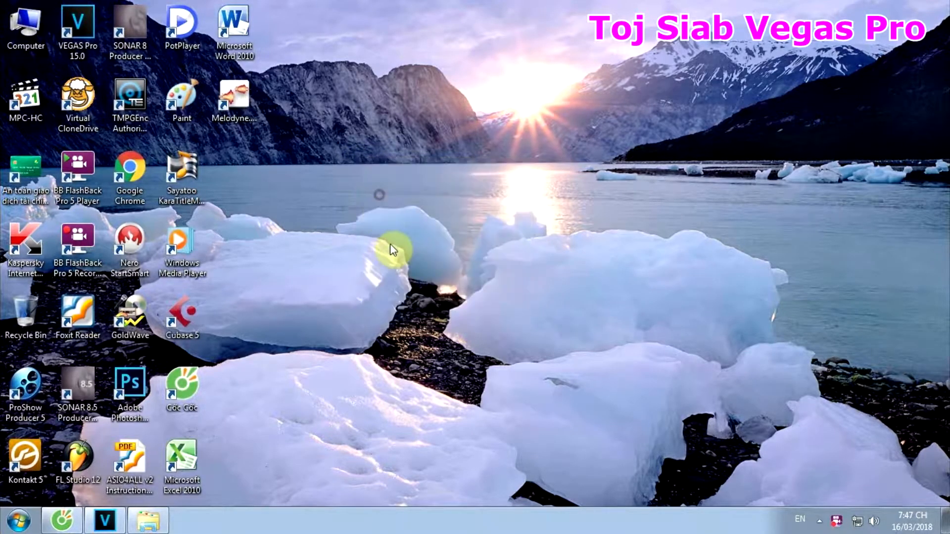
right_click(290, 164)
left_click(315, 207)
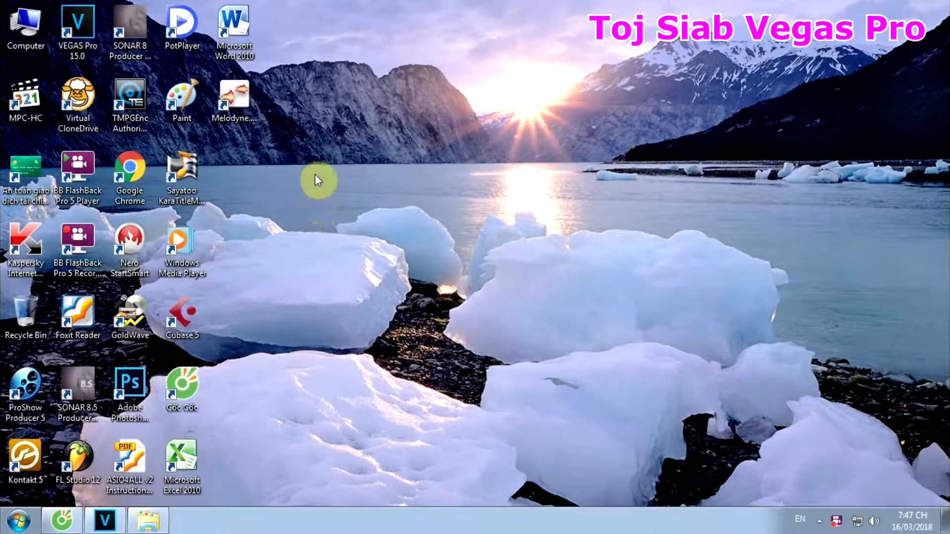
right_click(316, 168)
left_click(333, 207)
right_click(379, 290)
left_click(399, 329)
right_click(296, 266)
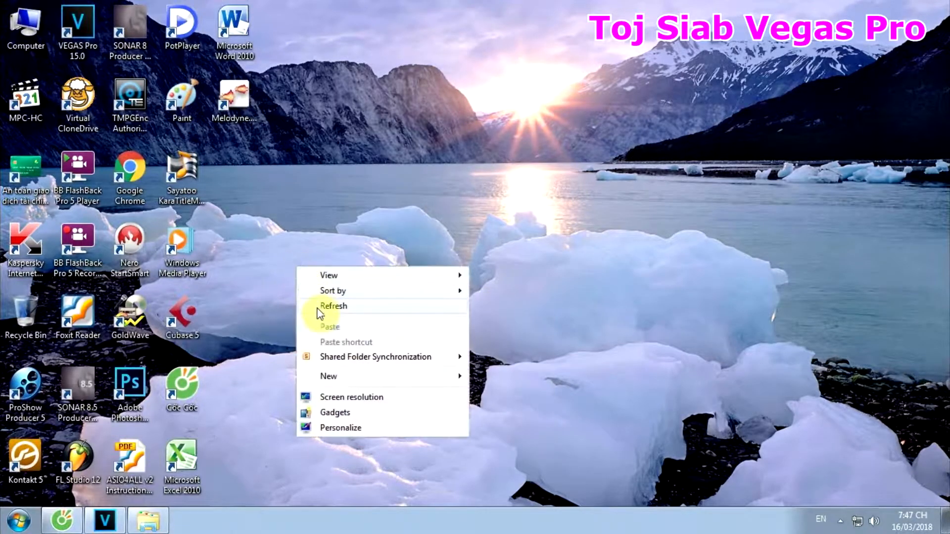
left_click(314, 306)
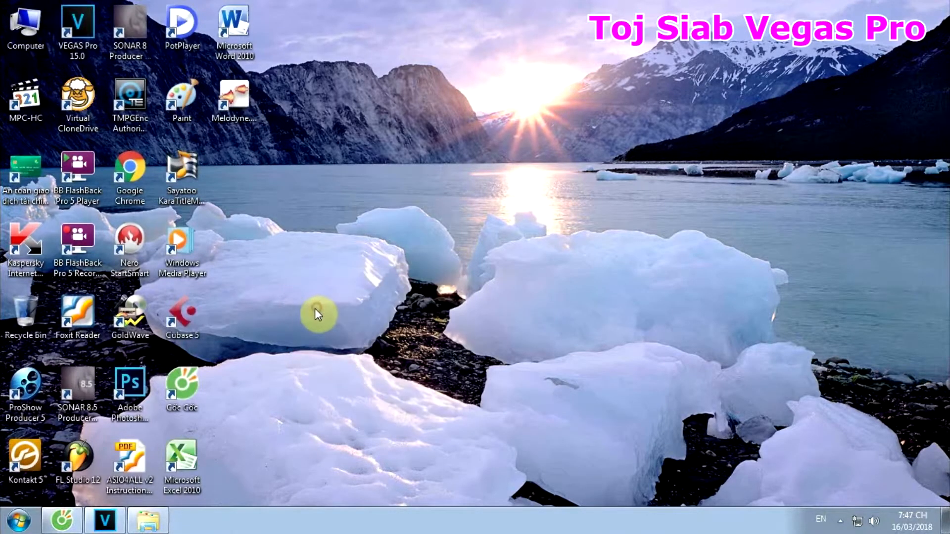
- Switch to VEGAS Pro and give the timeline more height
left_click(106, 520)
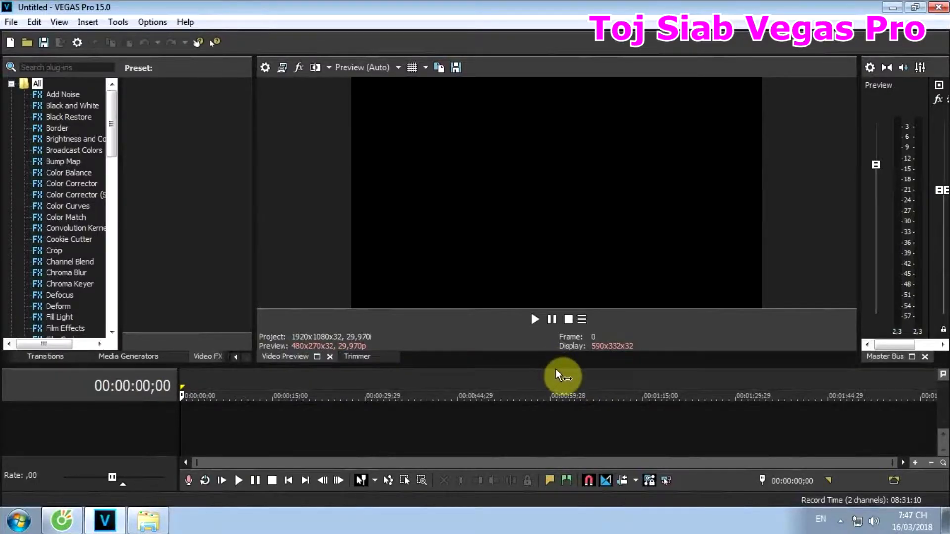
left_click_drag(558, 371, 559, 312)
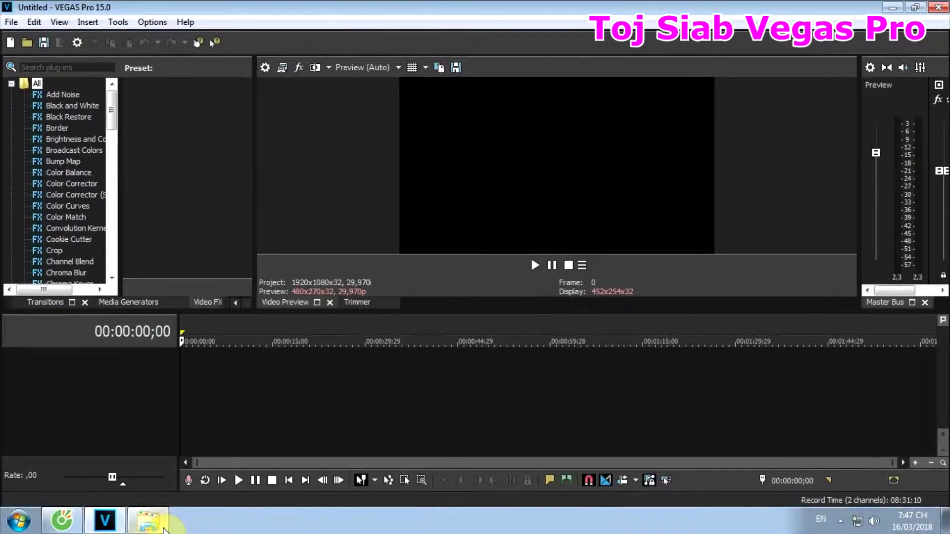
left_click(149, 521)
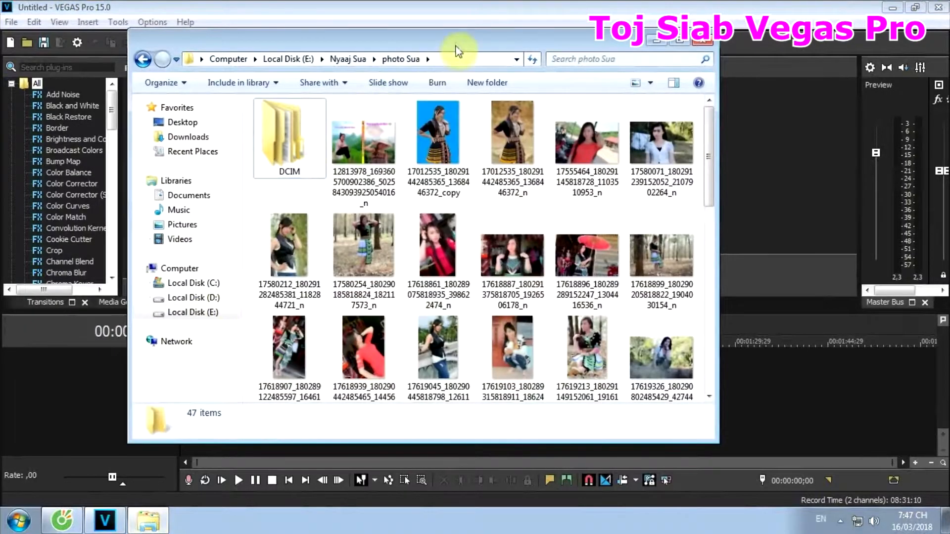
left_click_drag(456, 43, 695, 49)
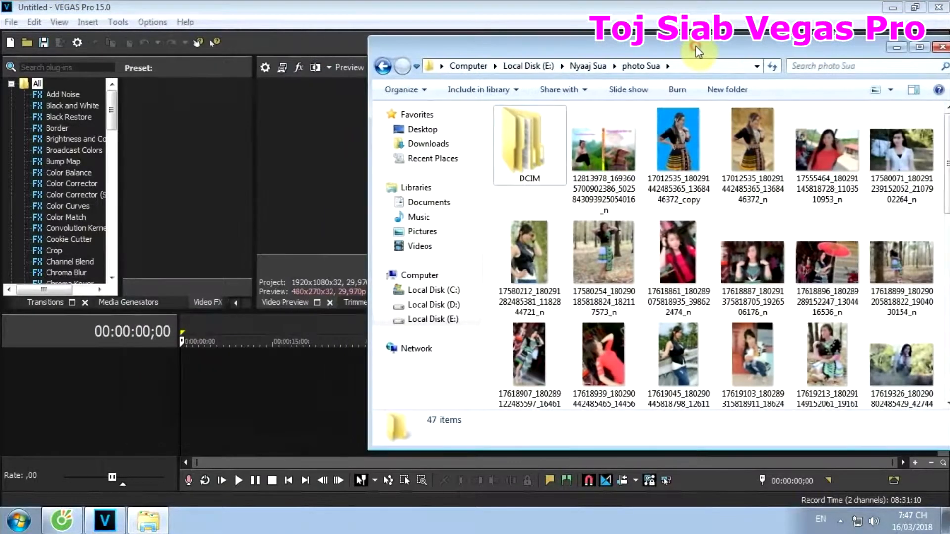
left_click(678, 143)
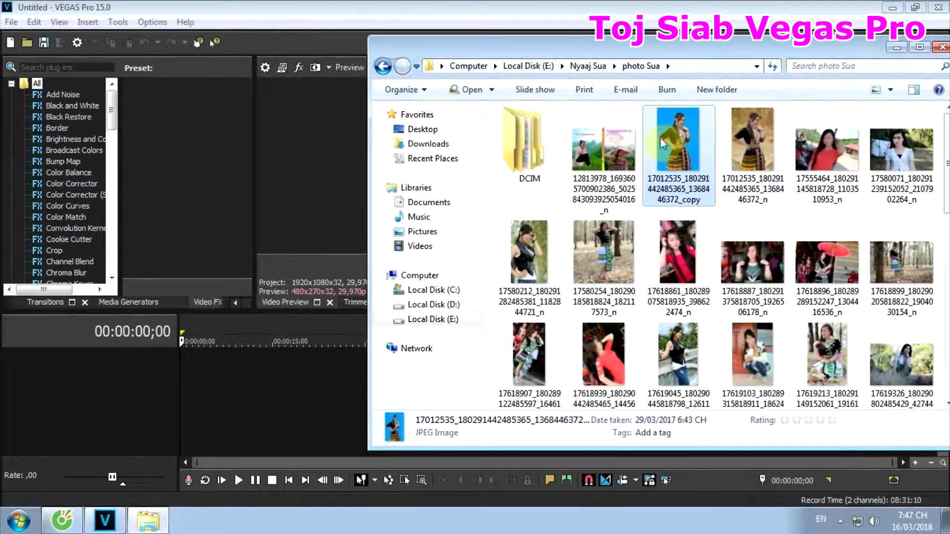
left_click(750, 144)
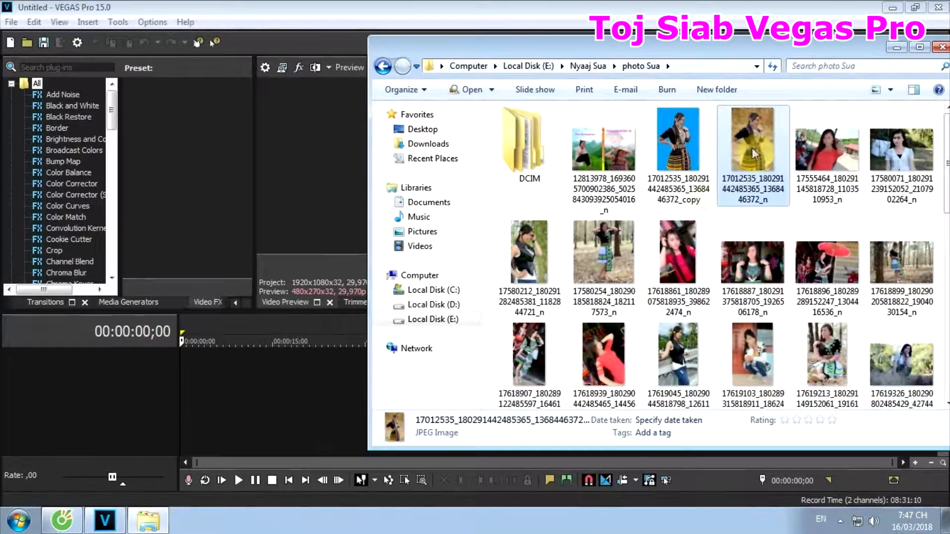
left_click_drag(752, 148, 331, 338)
mouse_move(231, 374)
left_mouse_down()
mouse_move(183, 367)
mouse_move(601, 371)
left_mouse_up()
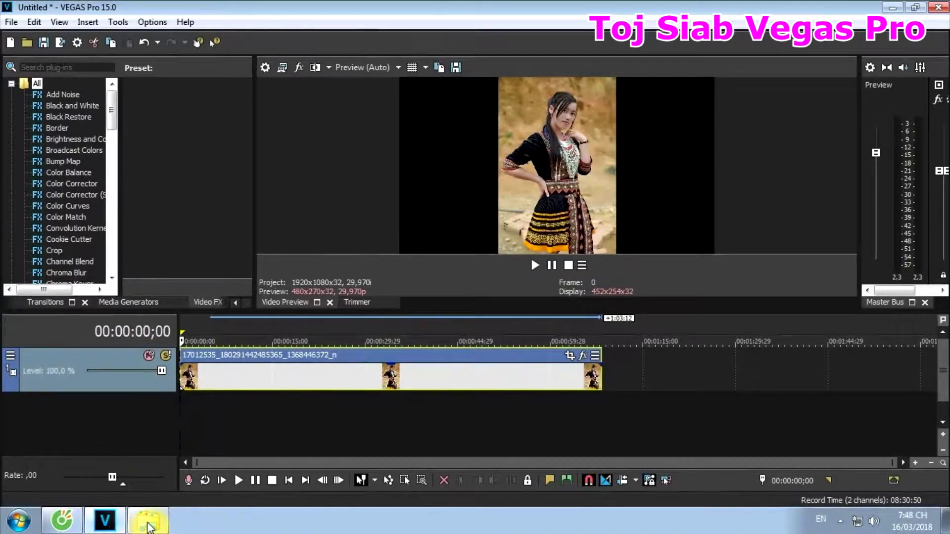
left_click(147, 526)
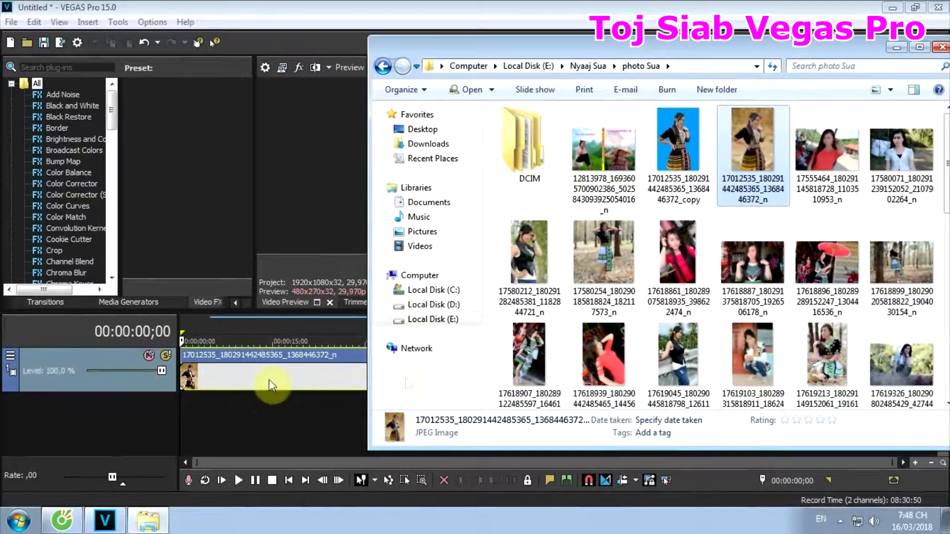
left_click(456, 321)
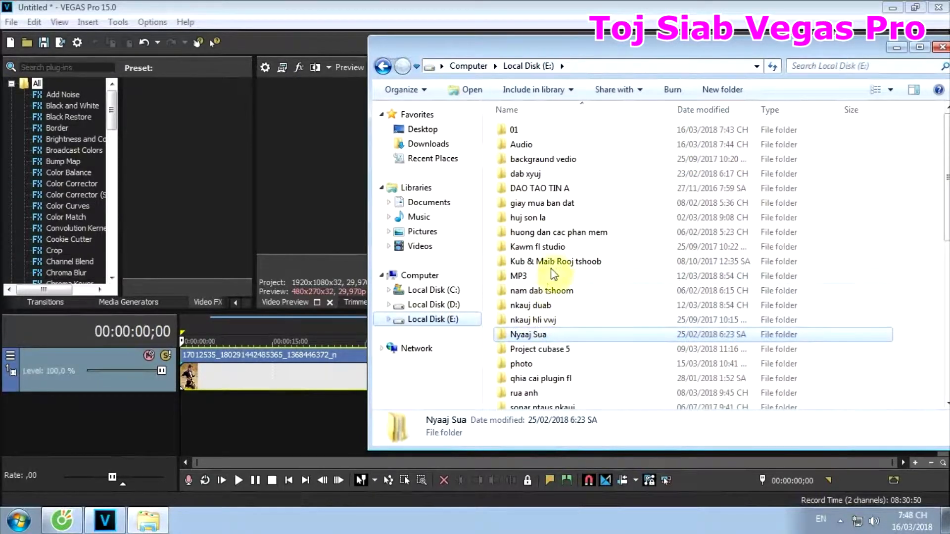
double_click(528, 363)
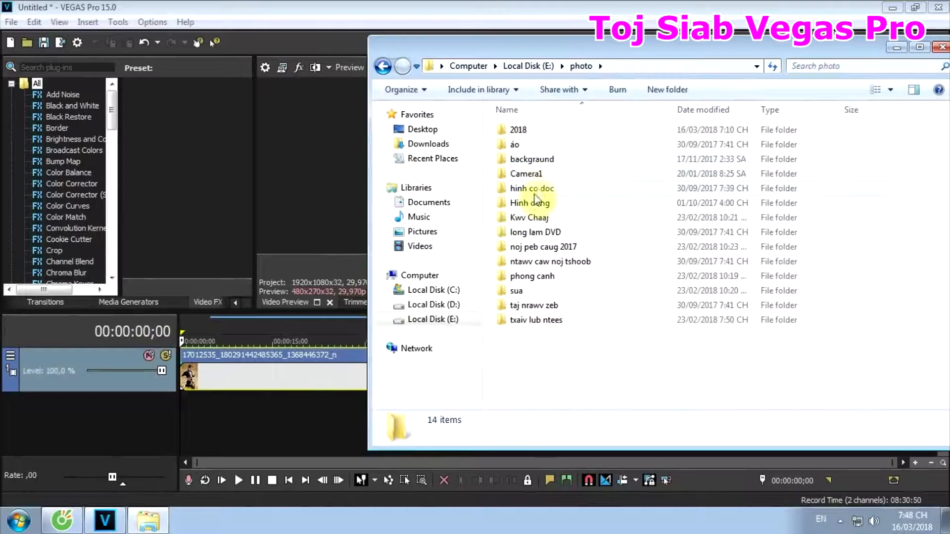
double_click(541, 275)
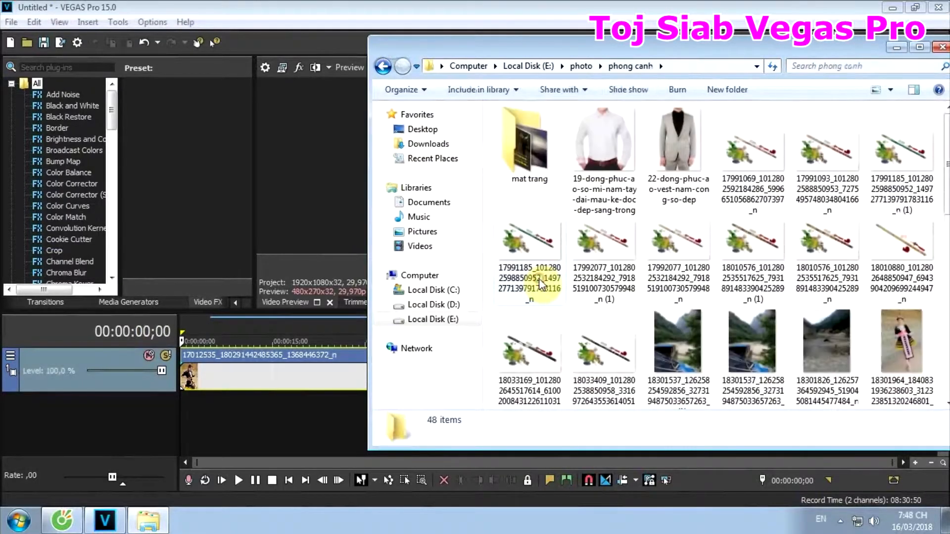
scroll(614, 319, "down", 3)
scroll(614, 319, "down", 2)
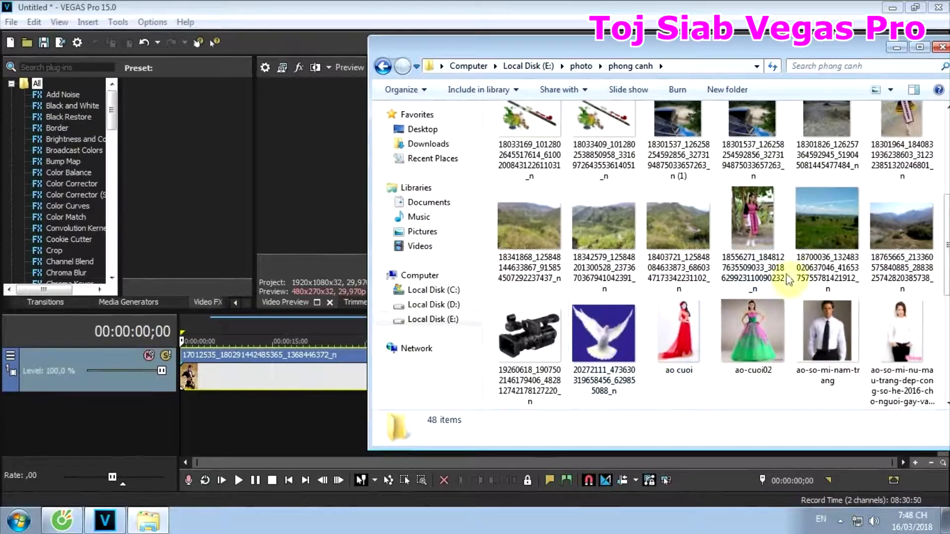
left_click(835, 227)
left_click_drag(835, 223, 212, 417)
- Extend the landscape event on track 2 to end together with the portrait event above it
left_click(196, 417)
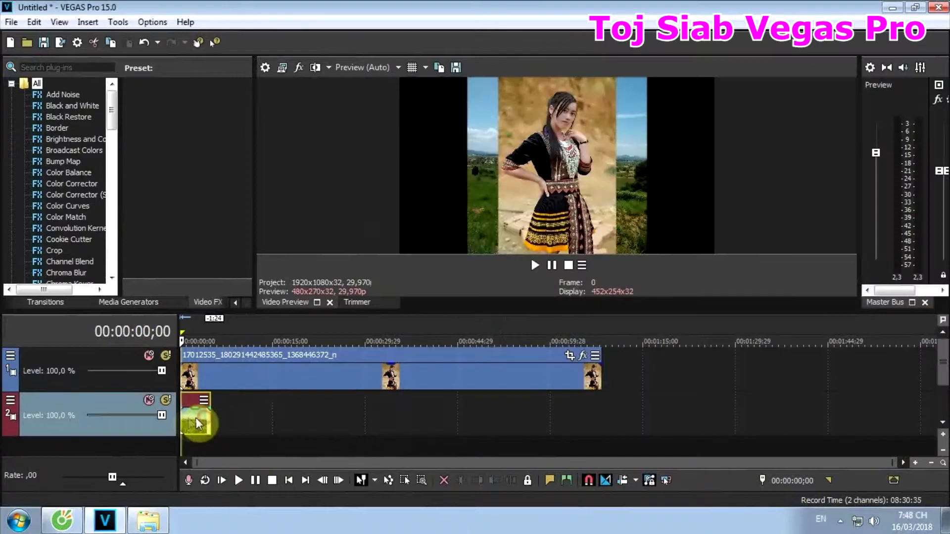
left_click(208, 418)
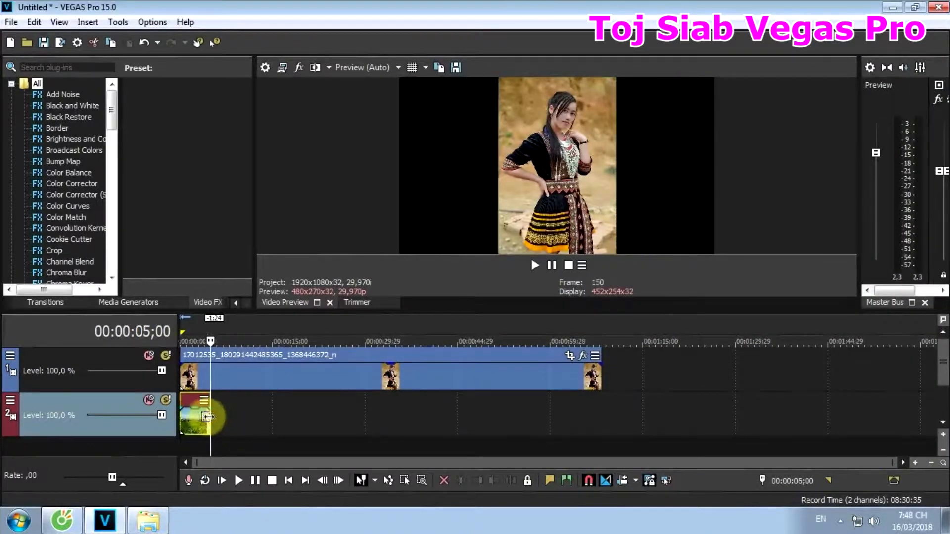
left_click_drag(210, 420, 602, 422)
left_click(285, 372)
- Apply the 16:9 Widescreen TV aspect ratio Pan/Crop preset to the landscape event and close its Video Event FX window
left_click(280, 413)
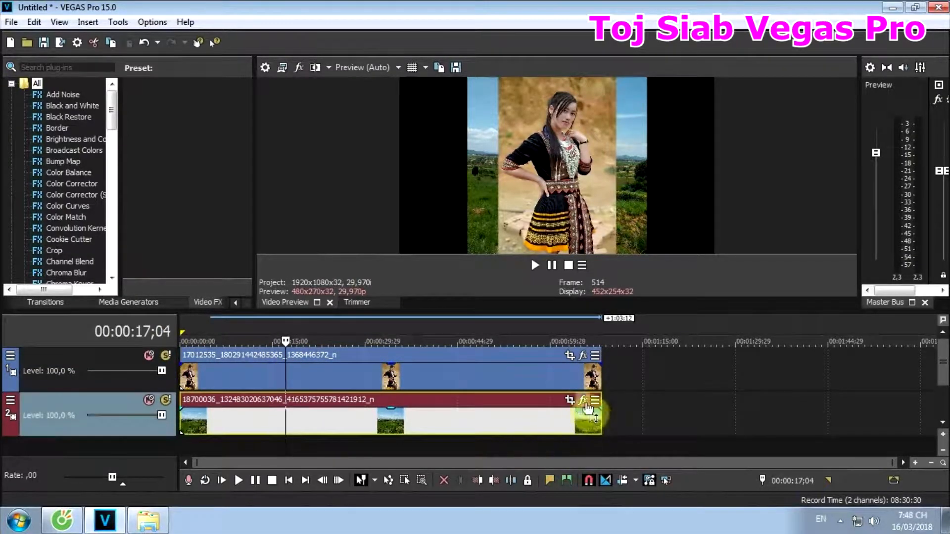
left_click(570, 400)
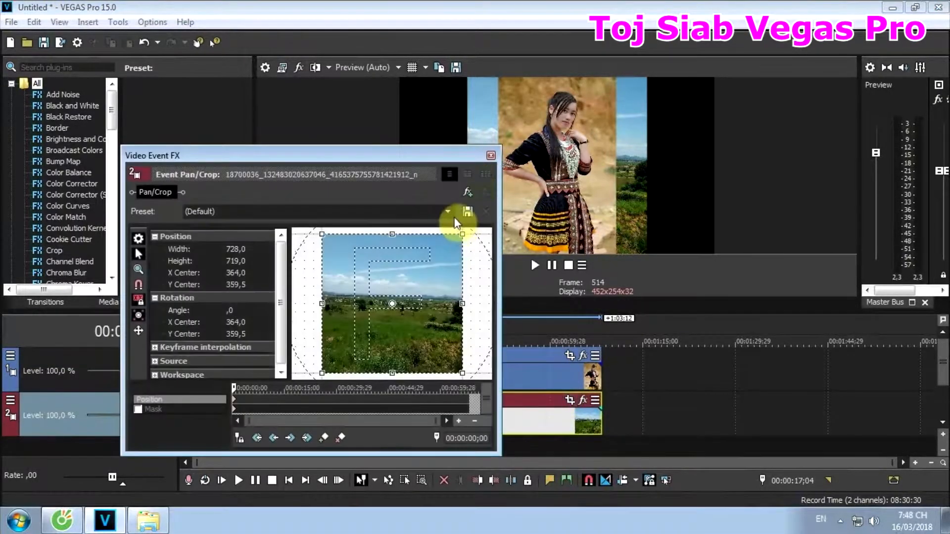
left_click(447, 212)
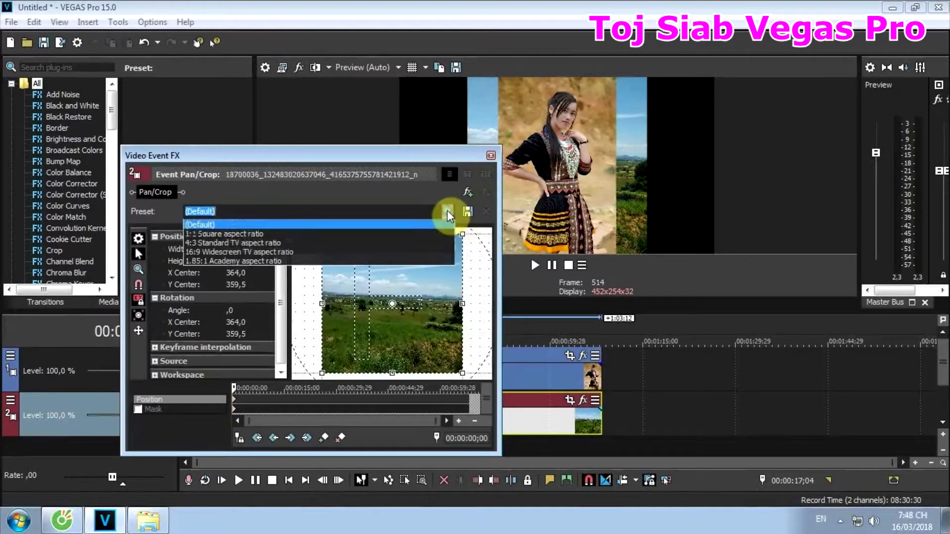
left_click(439, 254)
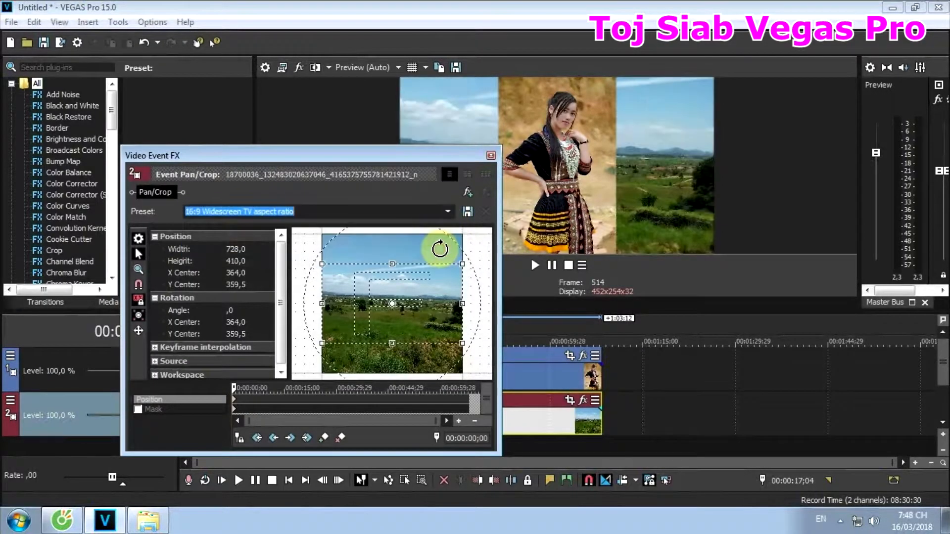
left_click(491, 156)
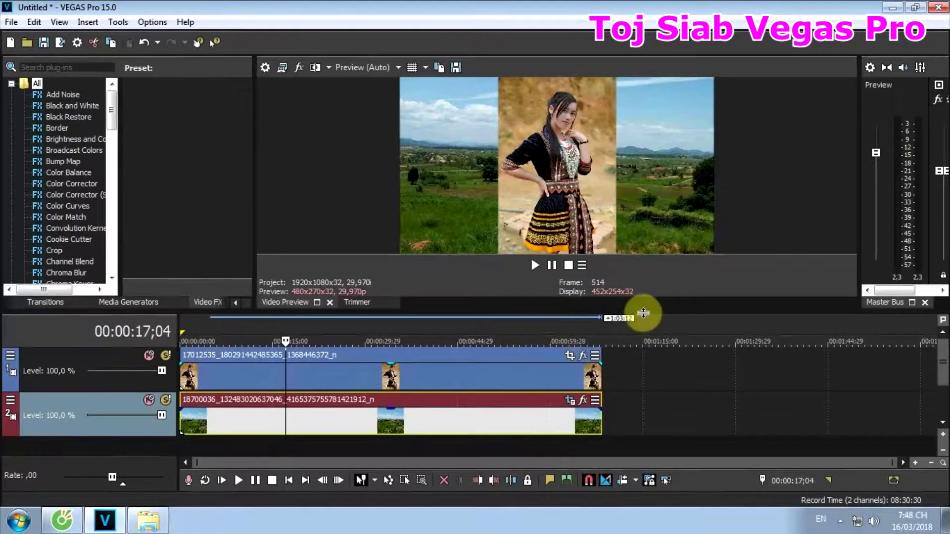
- Enlarge the video preview area, open Event Pan/Crop for the portrait event on track 1 and enable Mask
left_click_drag(645, 314, 641, 334)
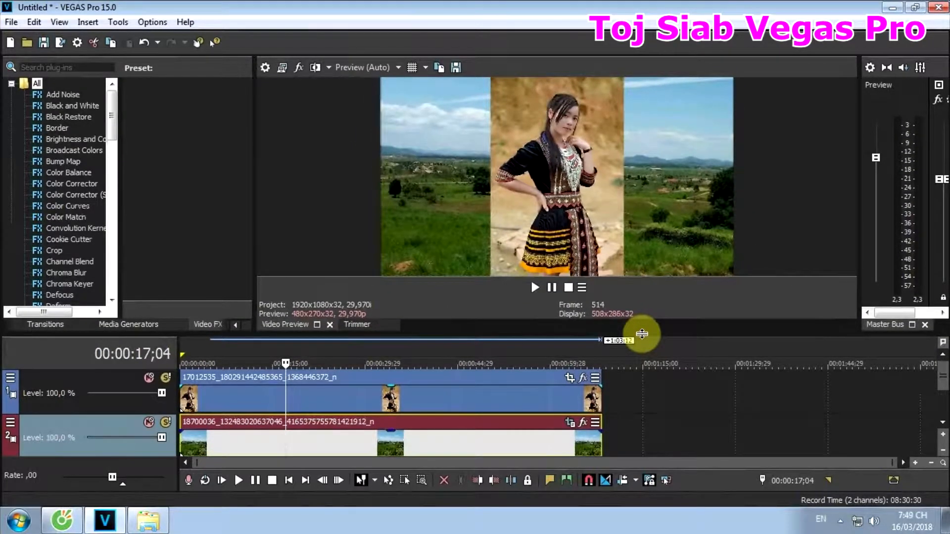
left_click(194, 399)
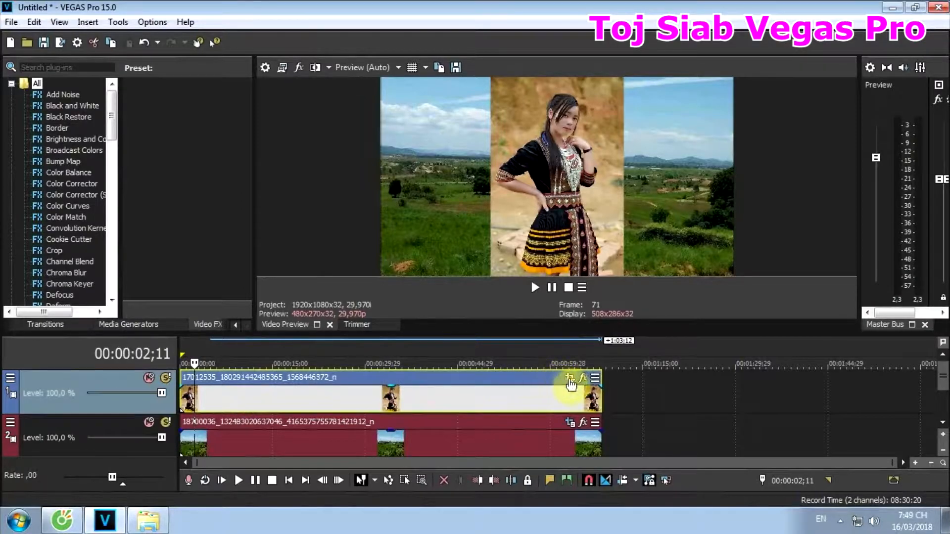
left_click(572, 387)
left_click(570, 381)
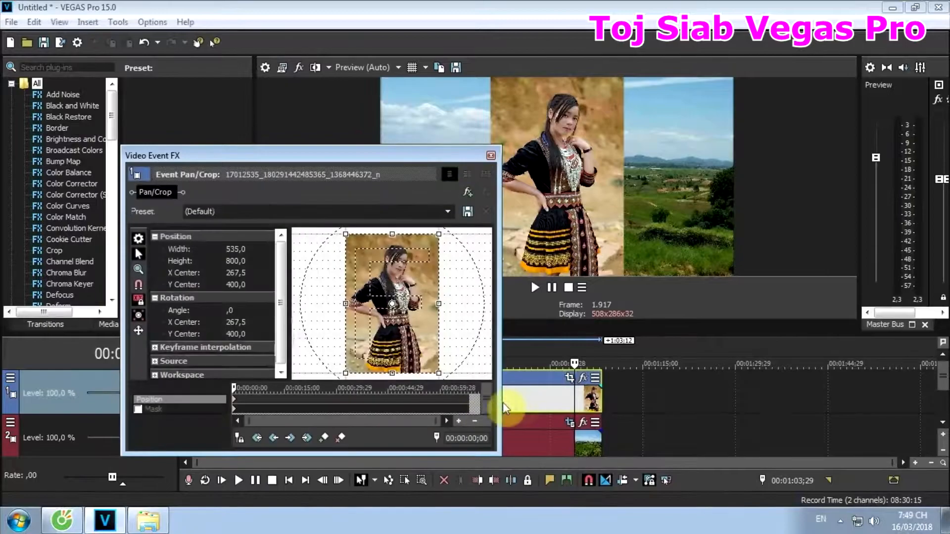
left_click(522, 405)
left_click(138, 409)
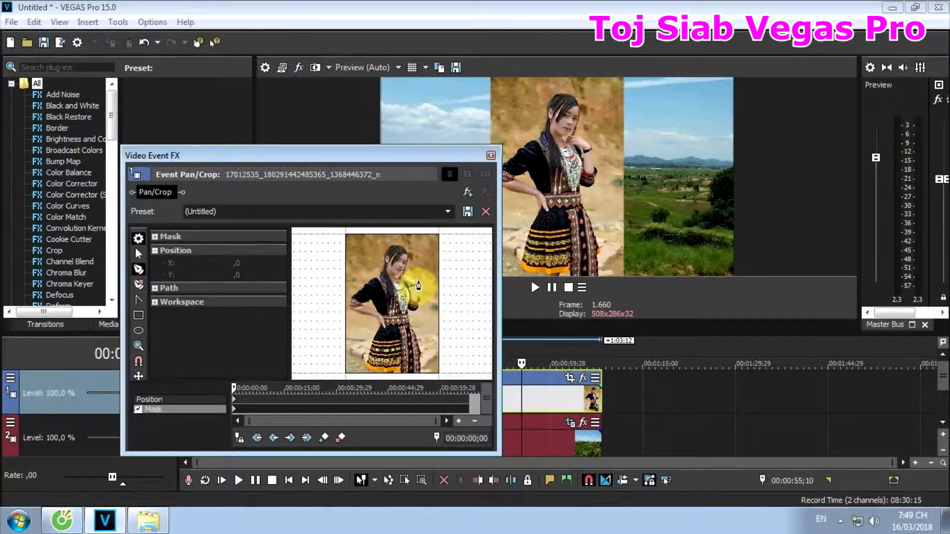
- Enlarge the Video Event FX window and zoom in on the portrait, keeping Mask active for editing
scroll(419, 286, "up", 5)
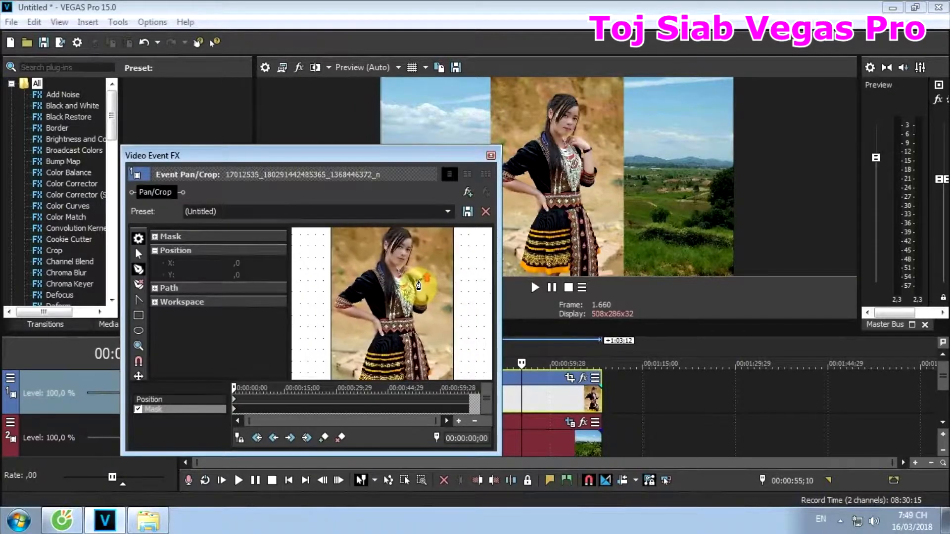
scroll(418, 286, "up", 3)
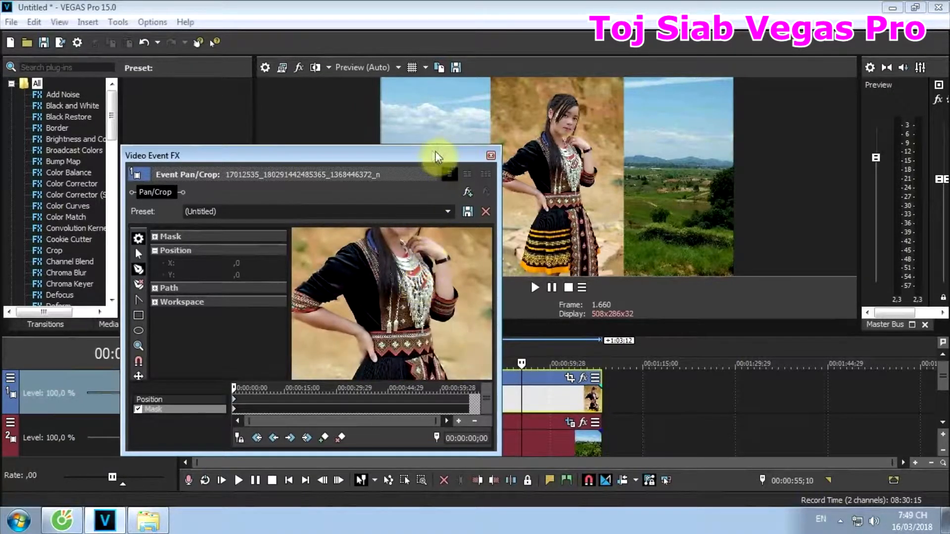
left_click_drag(438, 145, 431, 23)
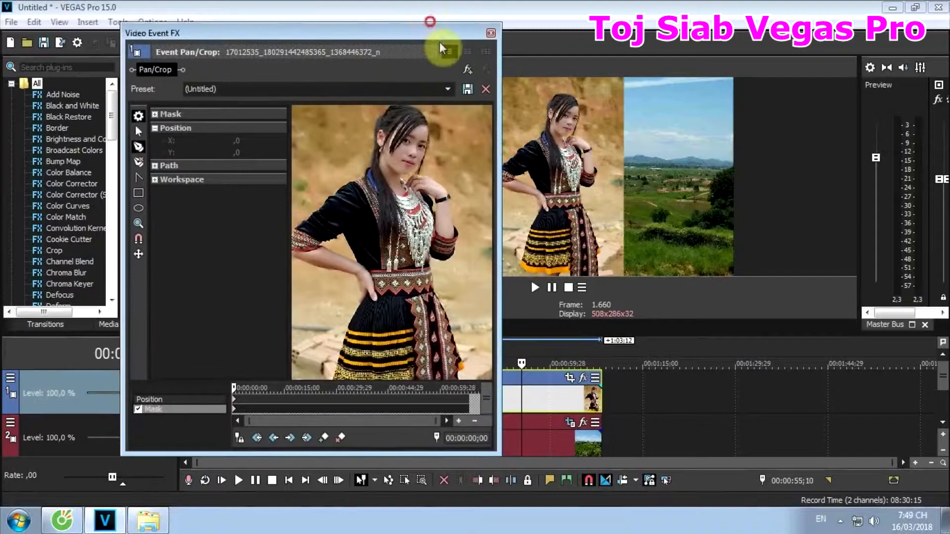
left_click_drag(494, 230, 779, 259)
left_click_drag(510, 24, 506, 3)
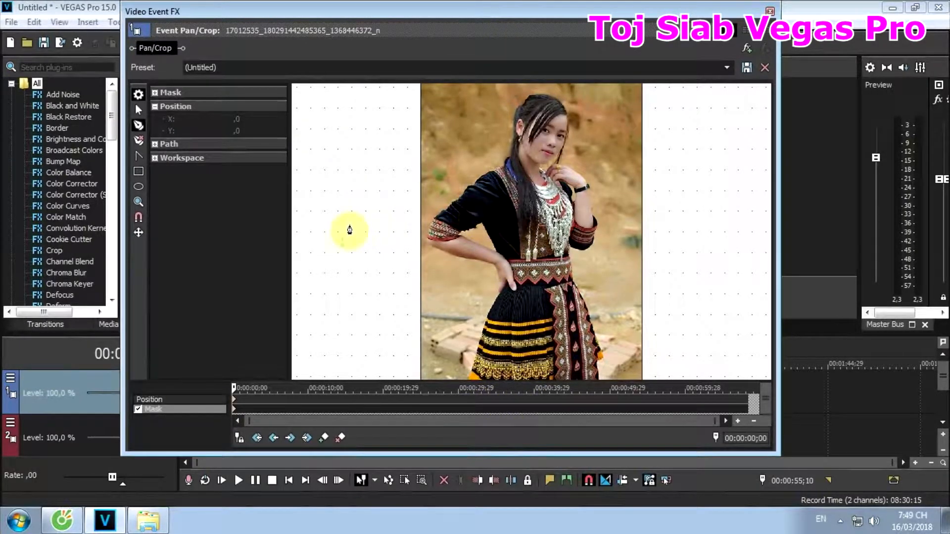
left_click(144, 399)
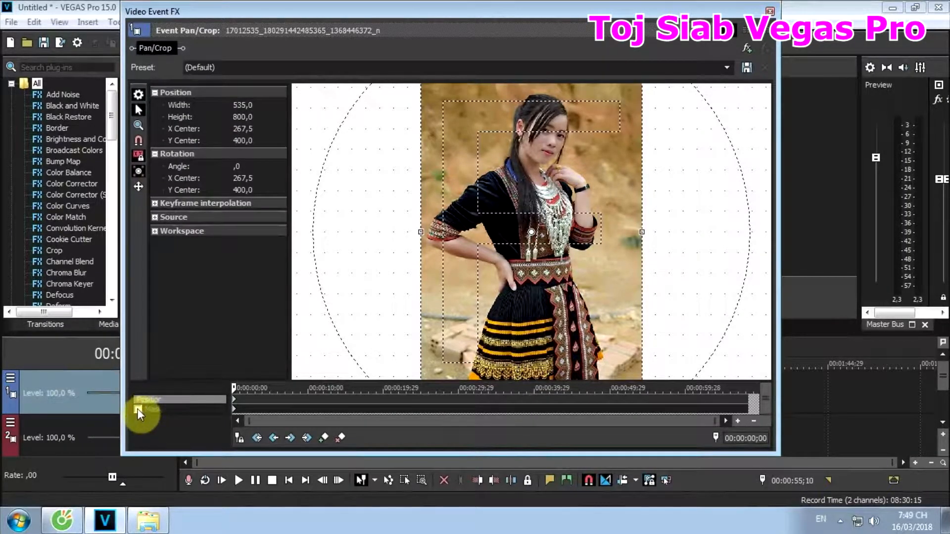
left_click(137, 409)
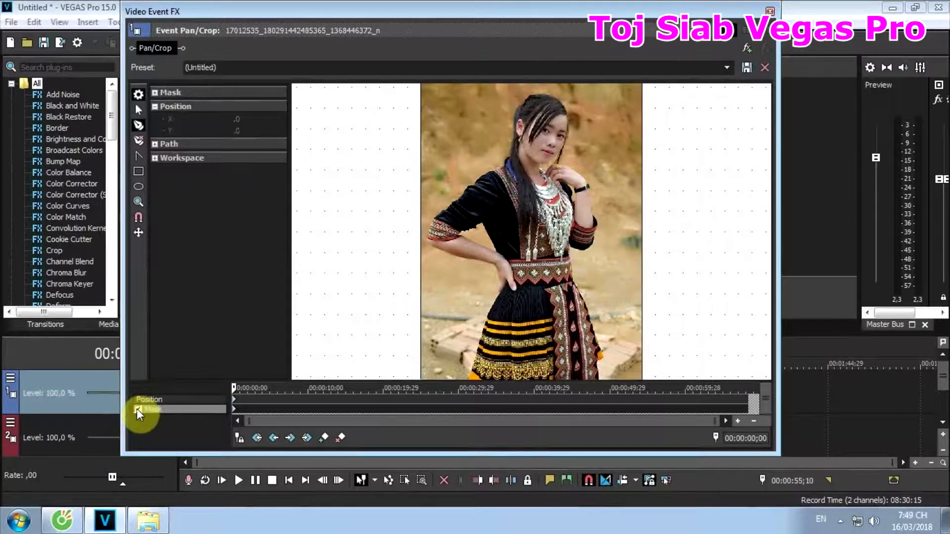
- Start a mask path with the Anchor Creation tool at the top of the woman's head and trace her hair down to the shoulder
left_click(138, 125)
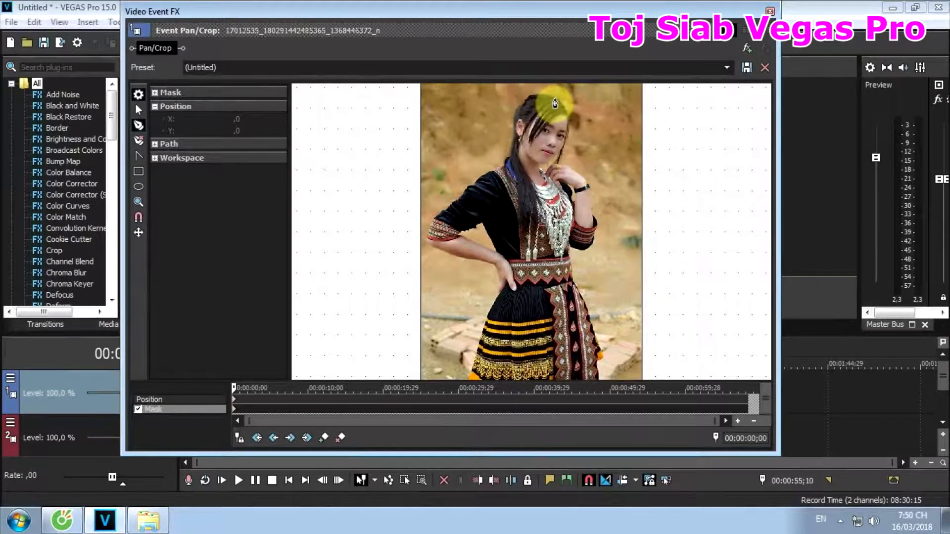
left_click(555, 99)
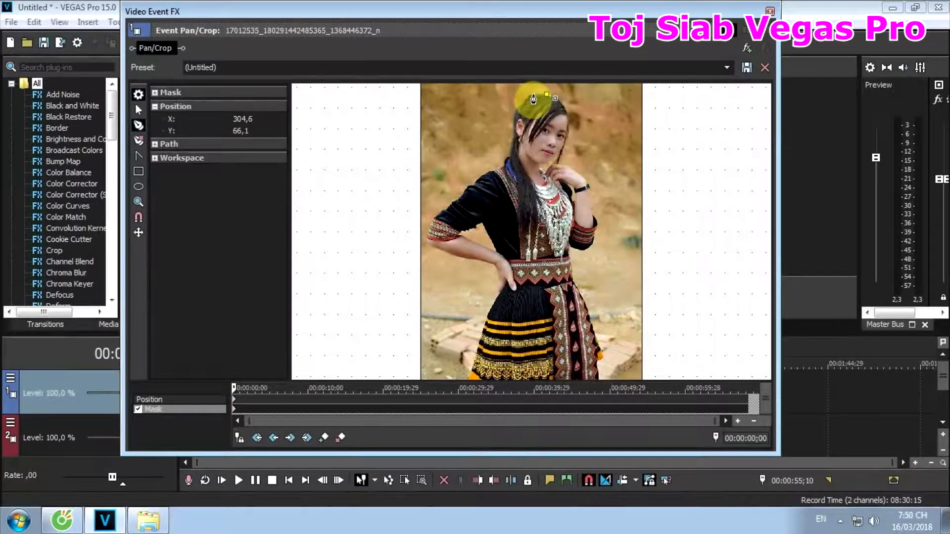
left_click(534, 97)
left_click(529, 97)
left_click(524, 104)
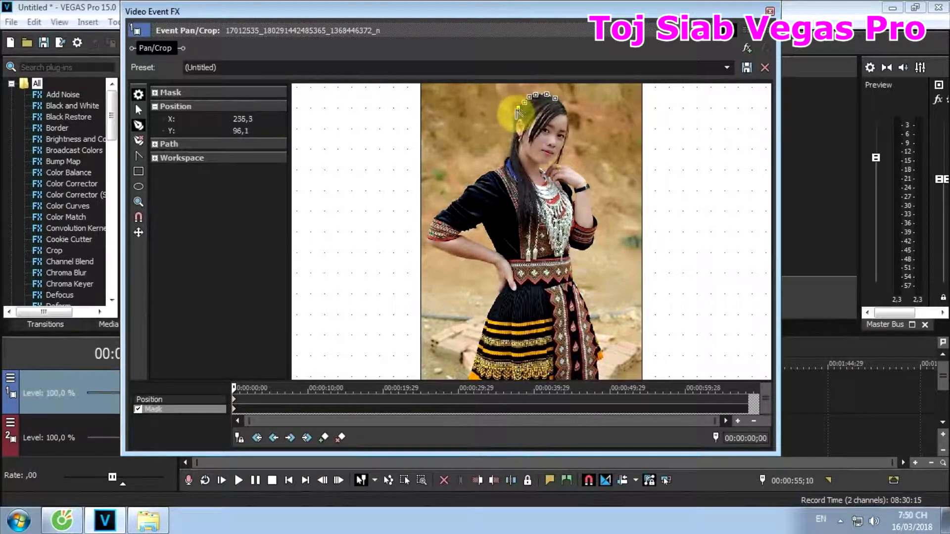
left_click(514, 115)
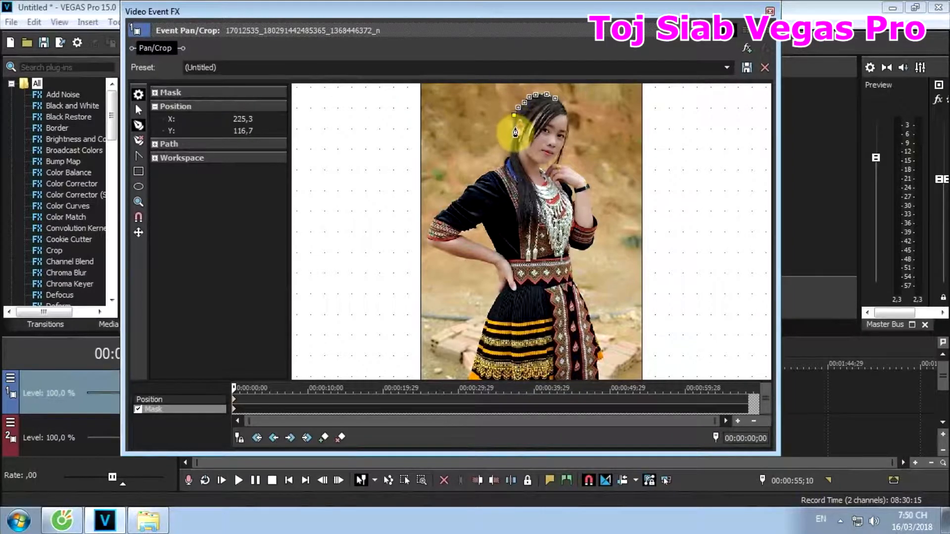
left_click(513, 127)
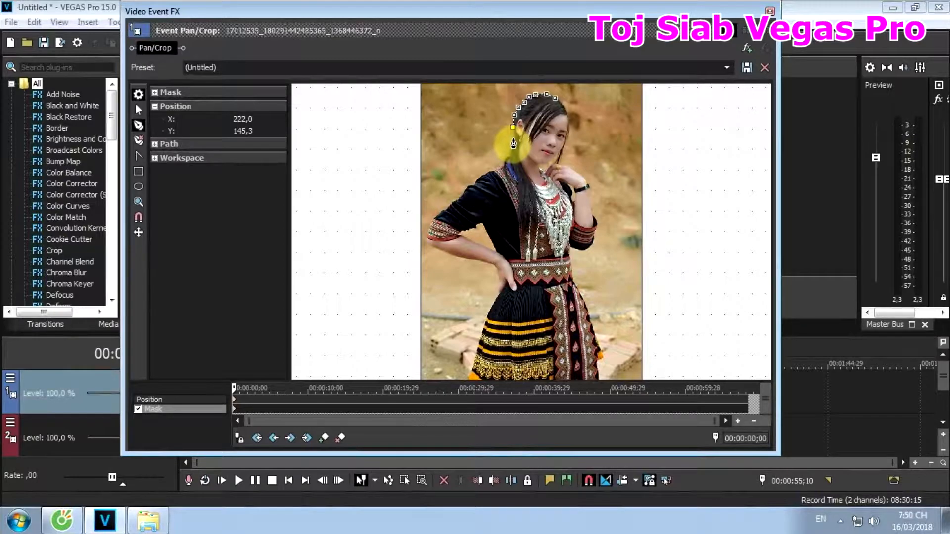
left_click(513, 139)
left_click(508, 155)
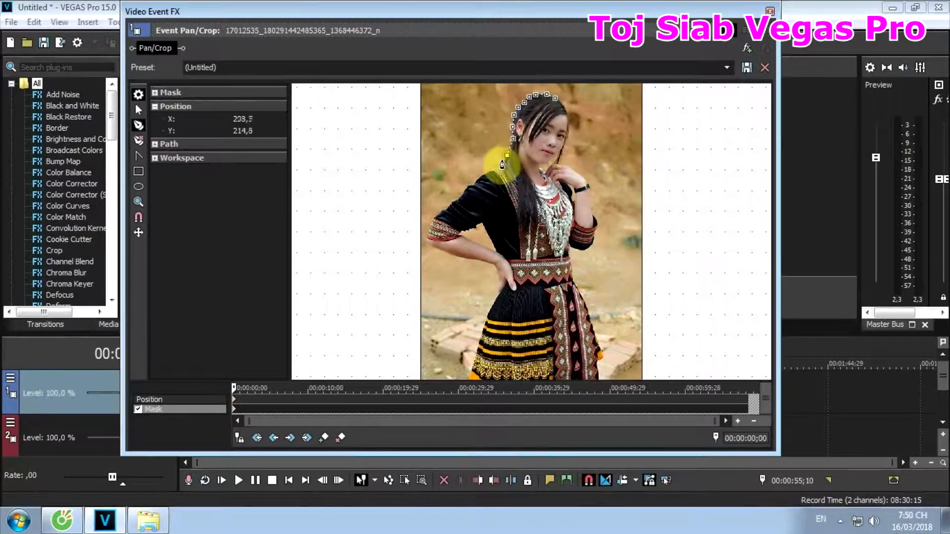
left_click(505, 163)
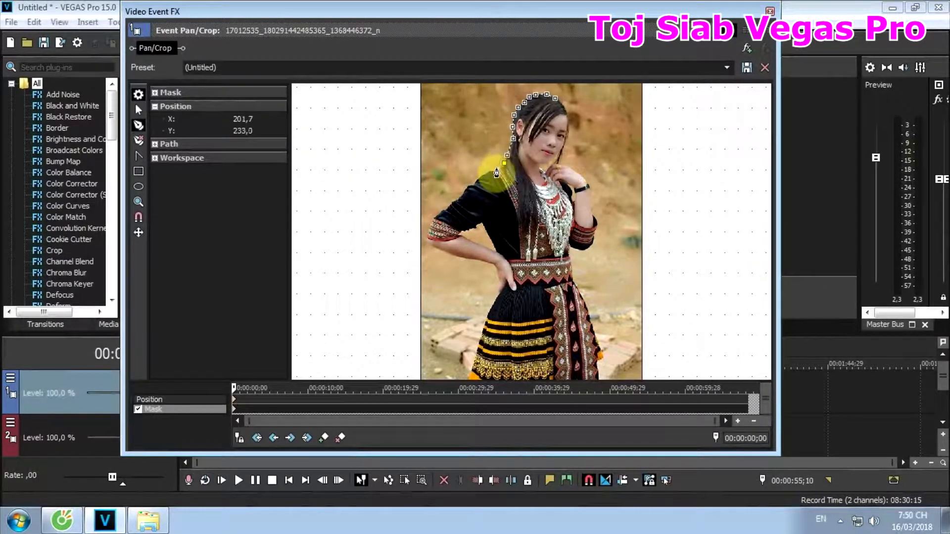
- Continue the mask path along the shoulder and outer sleeve to the elbow of the arm resting on her hip
left_click(496, 168)
left_click(483, 174)
left_click(474, 181)
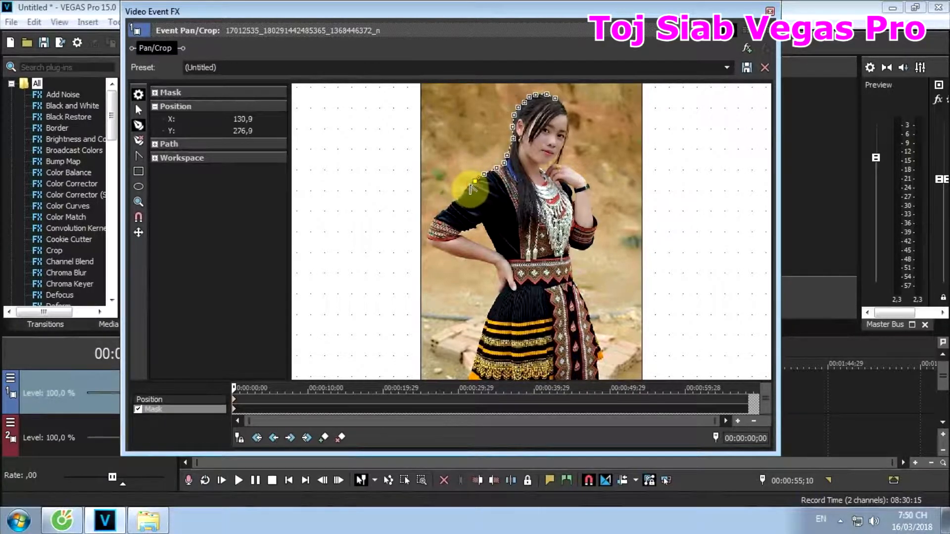
left_click(464, 191)
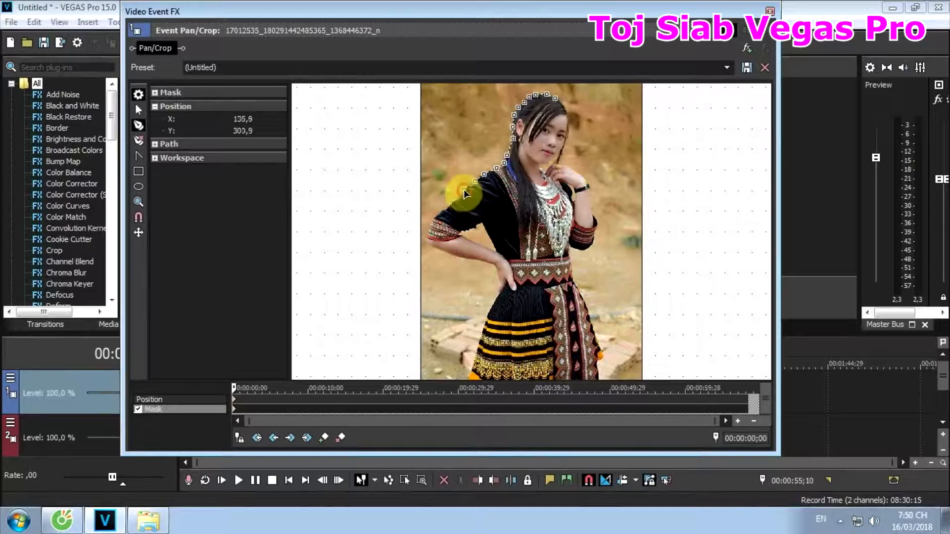
left_click(456, 199)
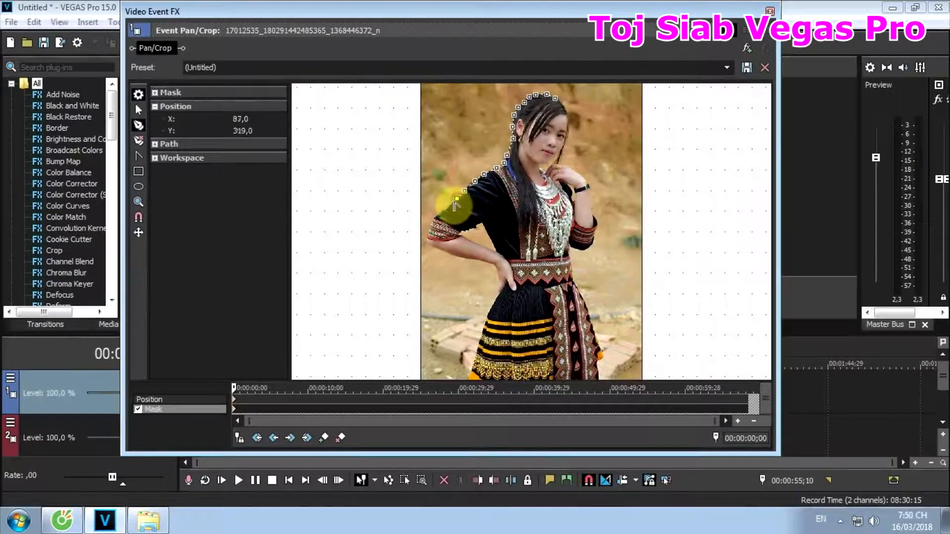
left_click(448, 204)
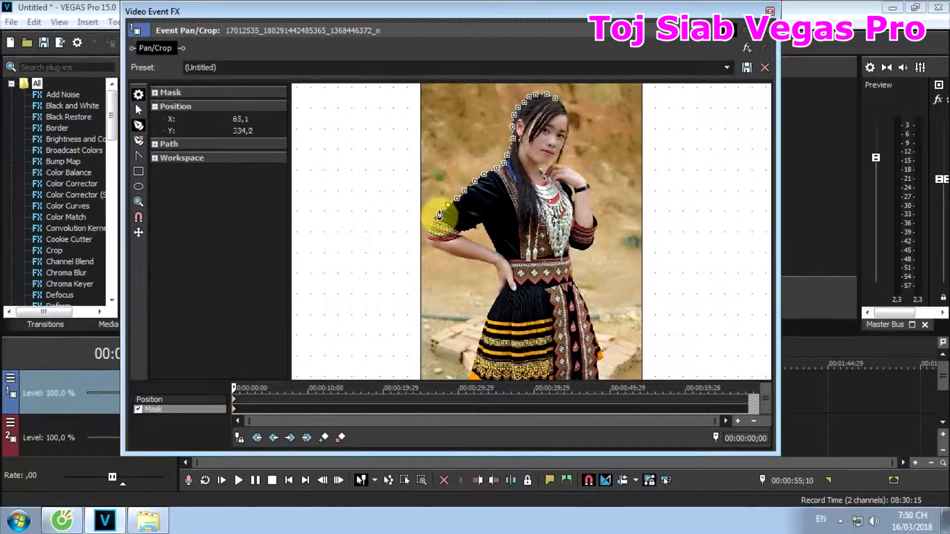
left_click(443, 213)
left_click(440, 213)
left_click(435, 218)
left_click(432, 225)
left_click(427, 235)
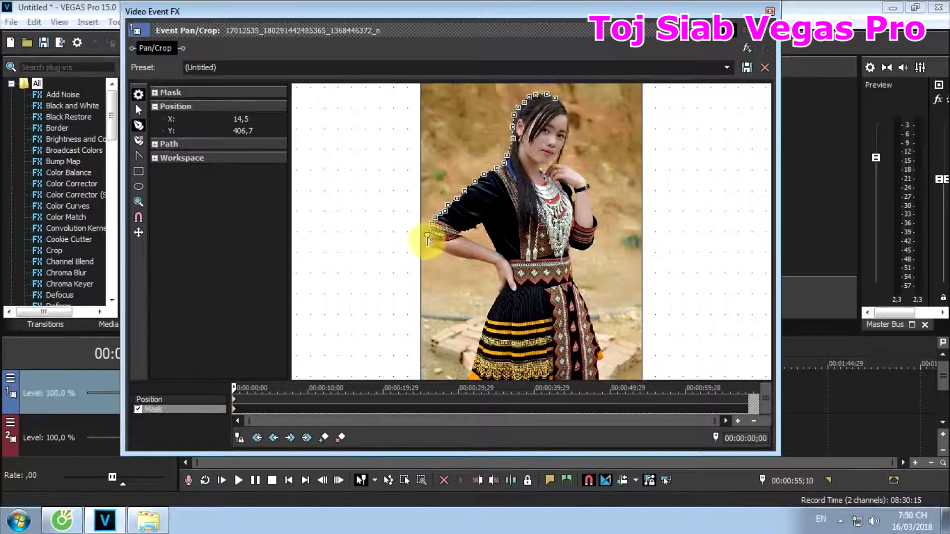
- Trace the mask around the elbow and along the underside of the forearm to the hand on her hip
left_click(427, 244)
left_click(433, 246)
left_click(441, 251)
left_click(451, 254)
left_click(470, 260)
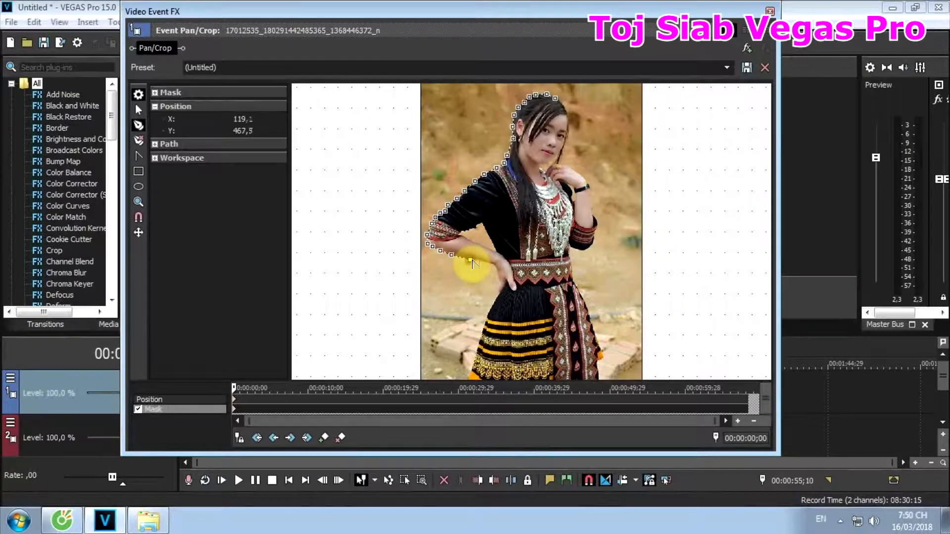
left_click(484, 262)
left_click(495, 268)
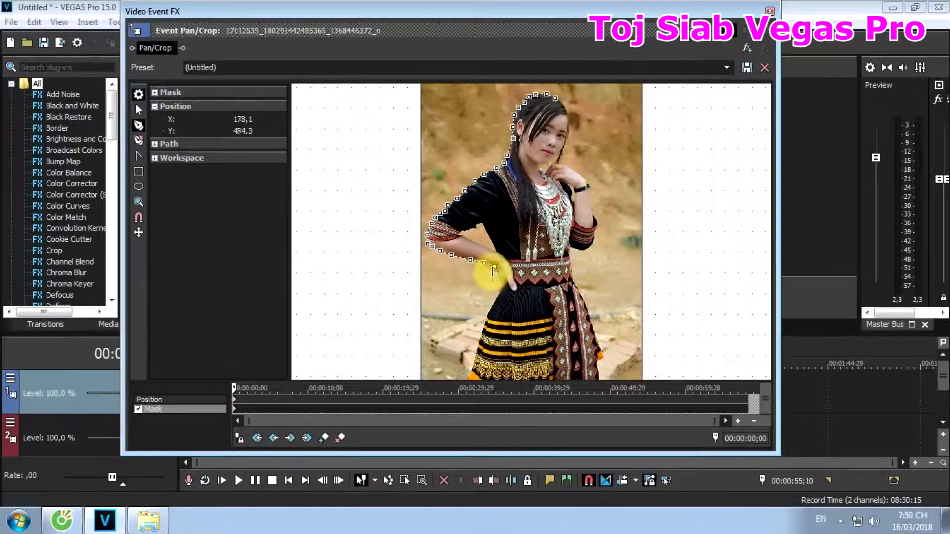
- Continue the mask past the hand on her hip and down that side of the skirt to the photo's lower edge
left_click(497, 275)
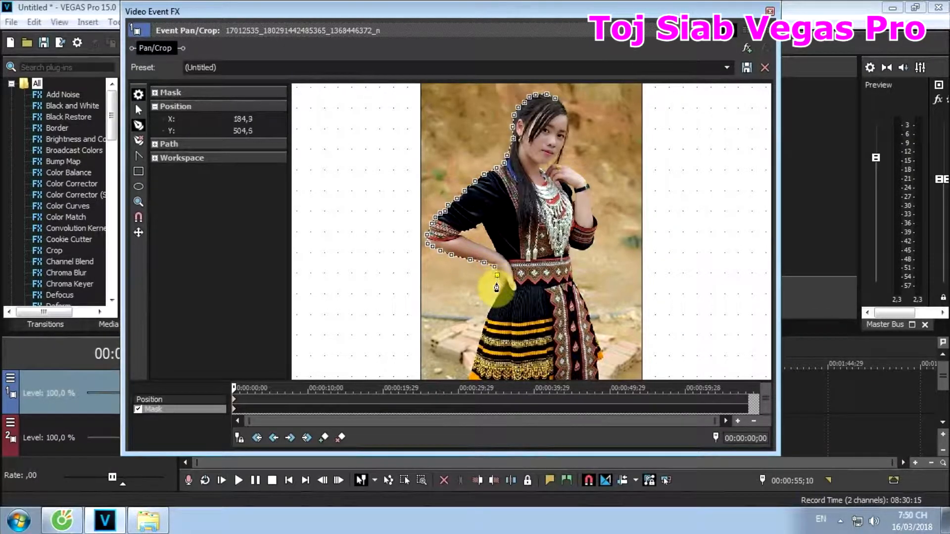
left_click(497, 283)
left_click(497, 293)
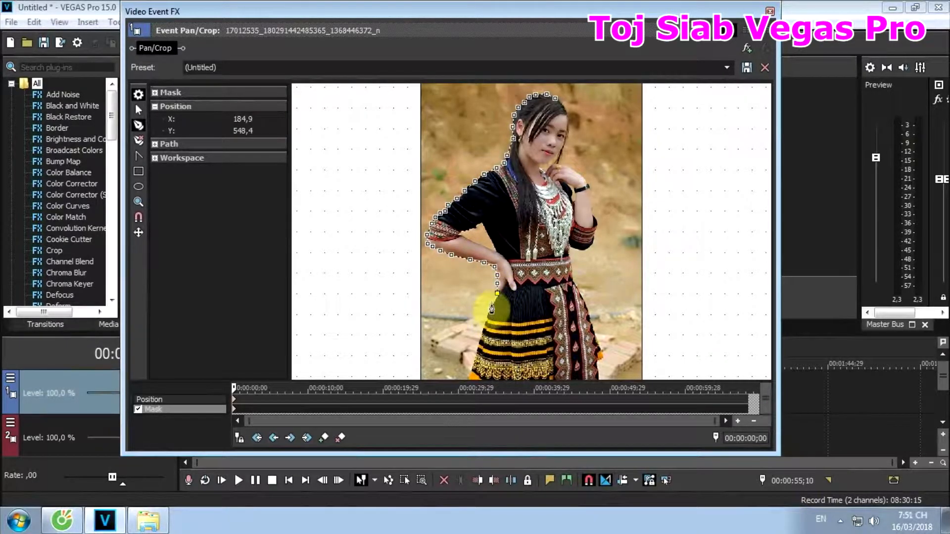
left_click(496, 303)
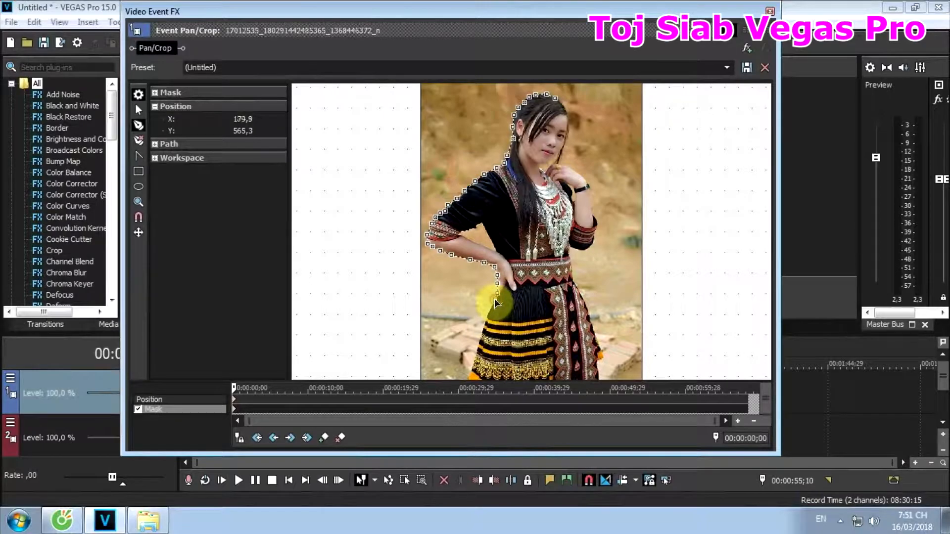
left_click(489, 310)
left_click(485, 321)
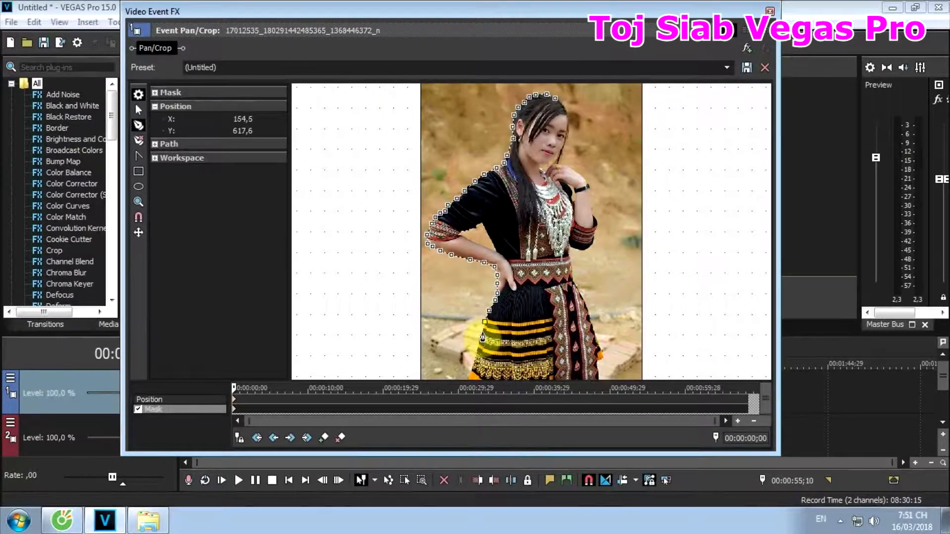
left_click(482, 330)
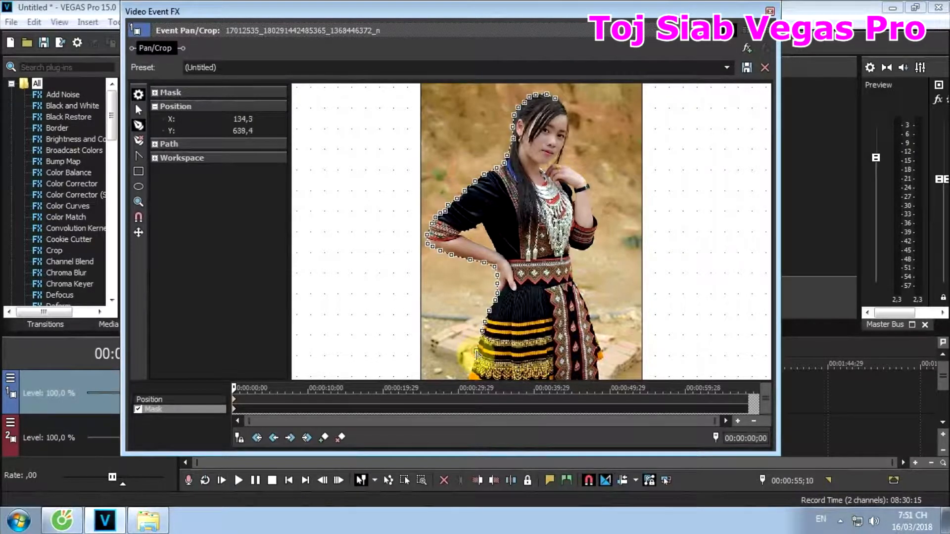
left_click(476, 350)
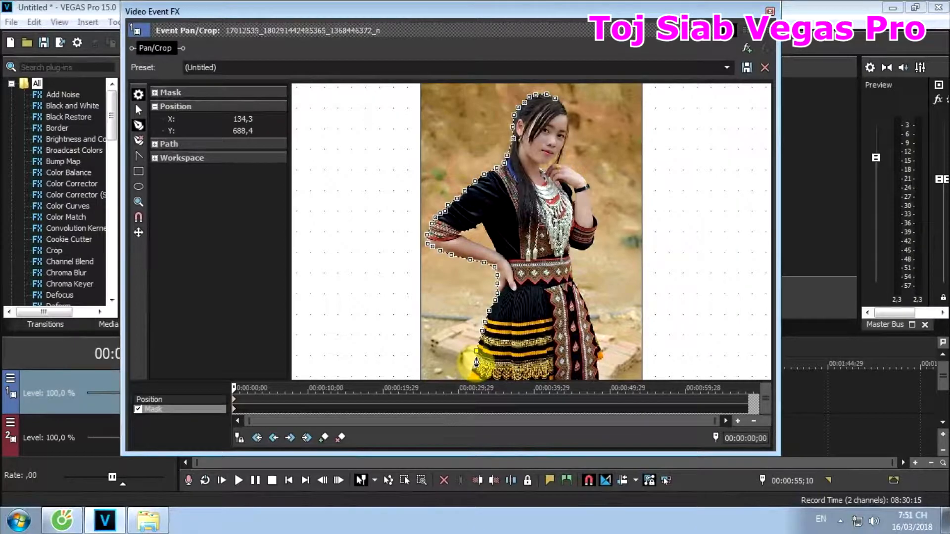
left_click(475, 363)
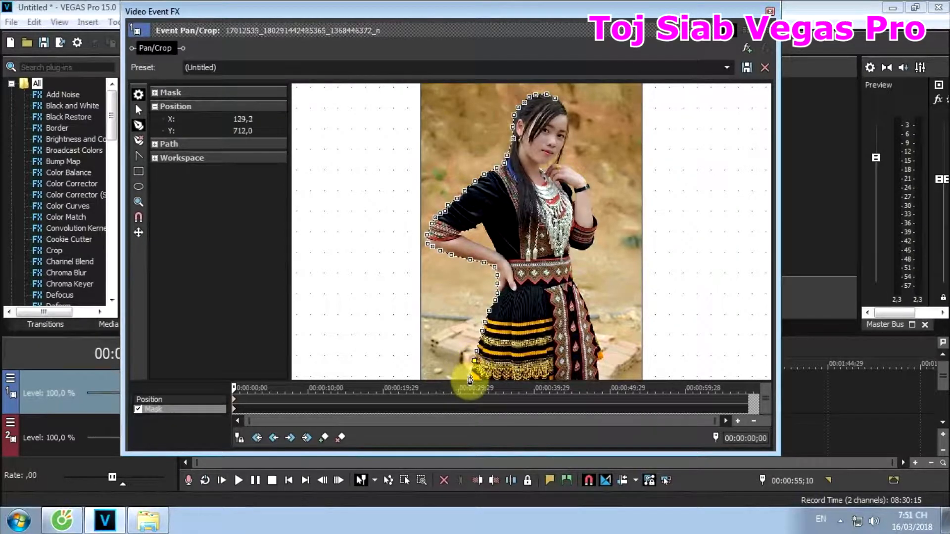
left_click(471, 373)
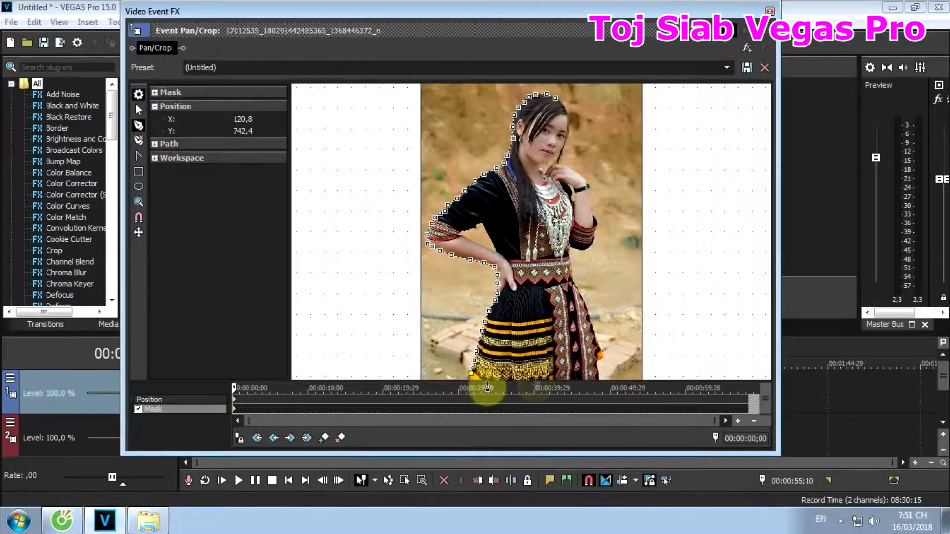
- Carry the mask across the skirt's lower end and trace its opposite side up to the waist
left_click(598, 382)
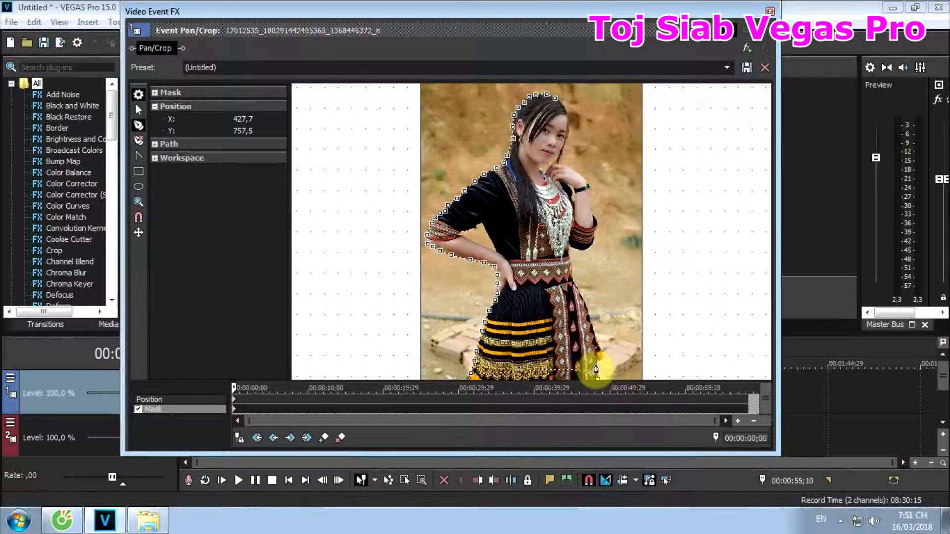
left_click(598, 362)
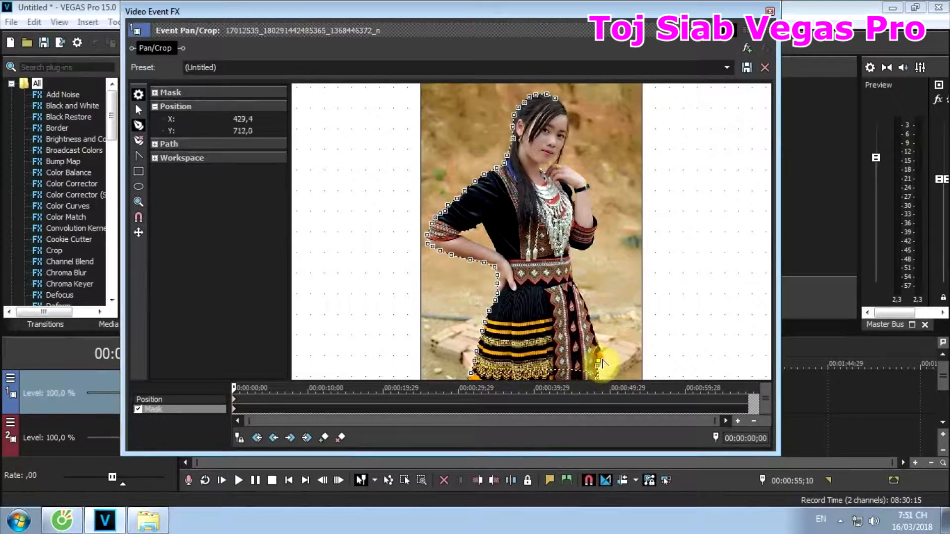
left_click(602, 350)
left_click(599, 345)
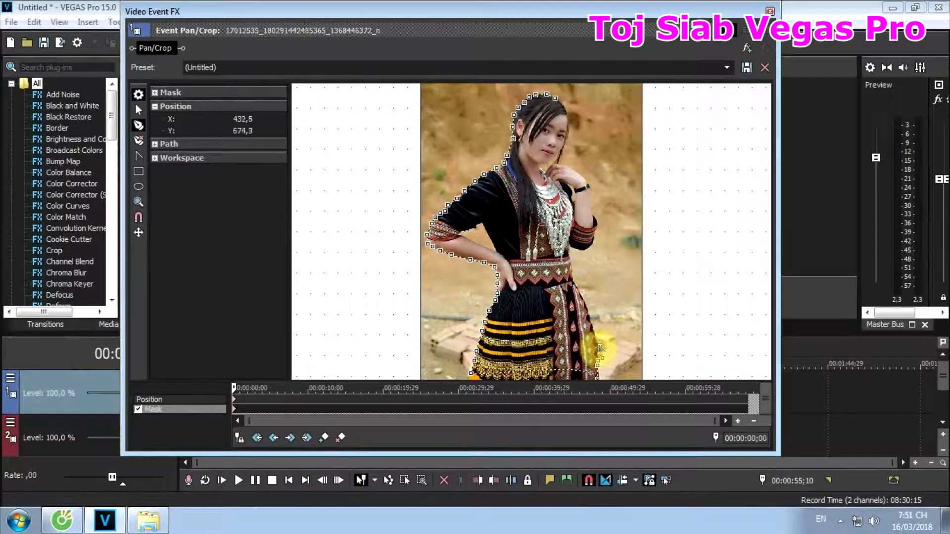
left_click(595, 333)
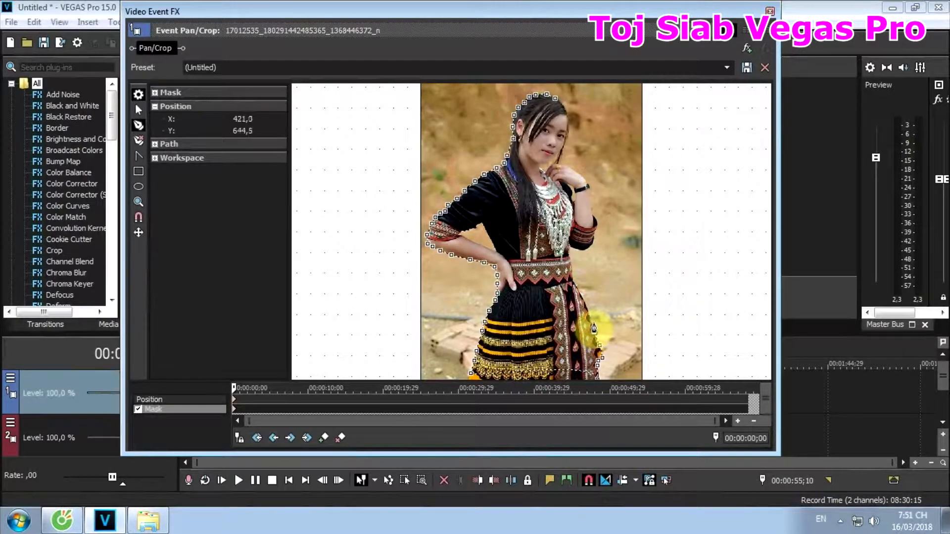
left_click(589, 317)
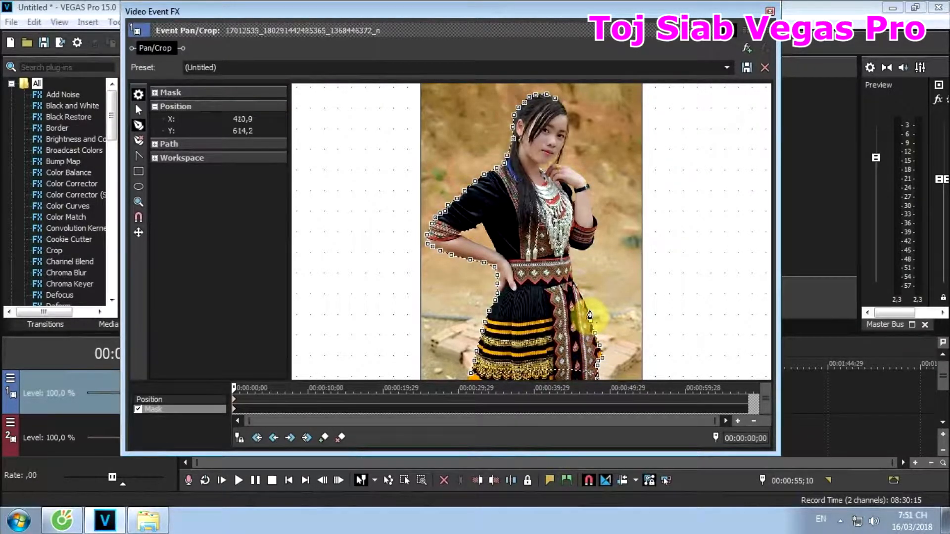
left_click(584, 307)
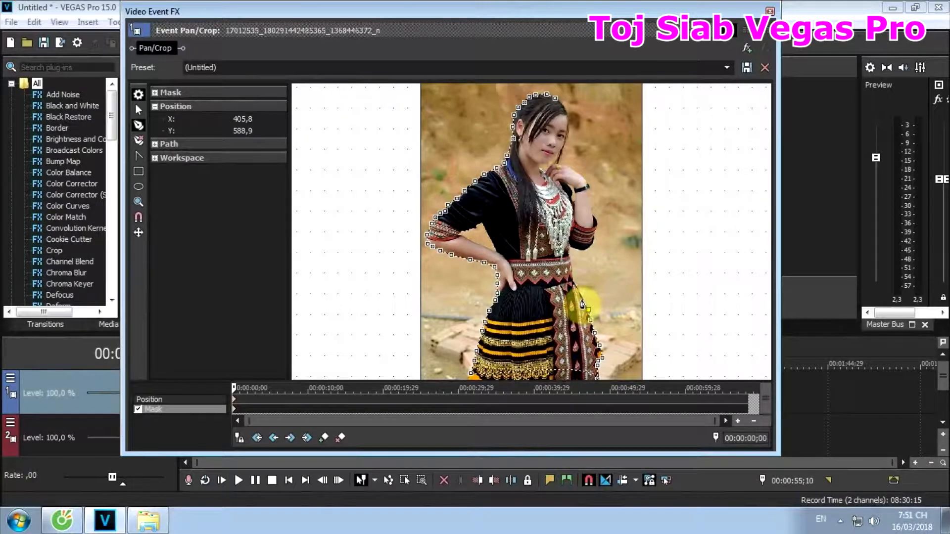
left_click(582, 295)
left_click(575, 288)
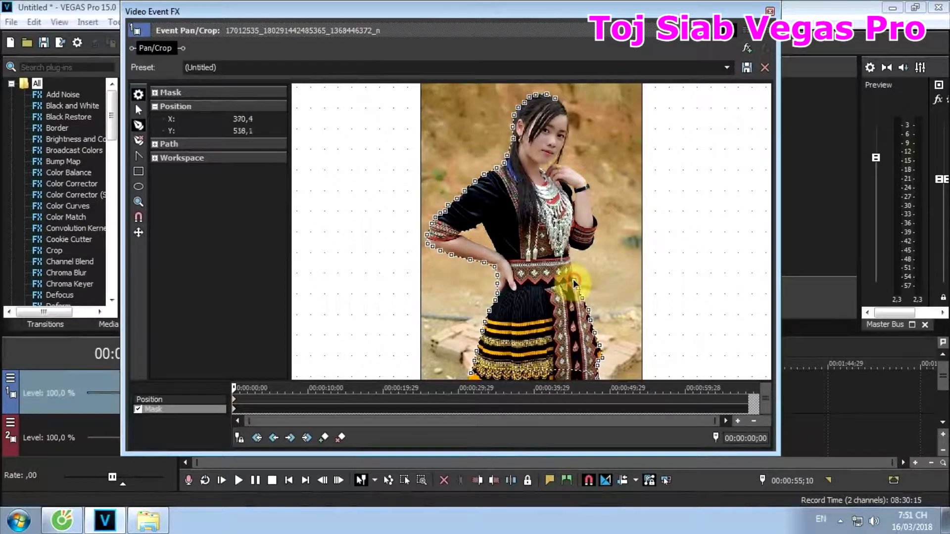
- Trace the mask up from the belt and around the elbow of the raised arm to its embroidered cuff
left_click(569, 257)
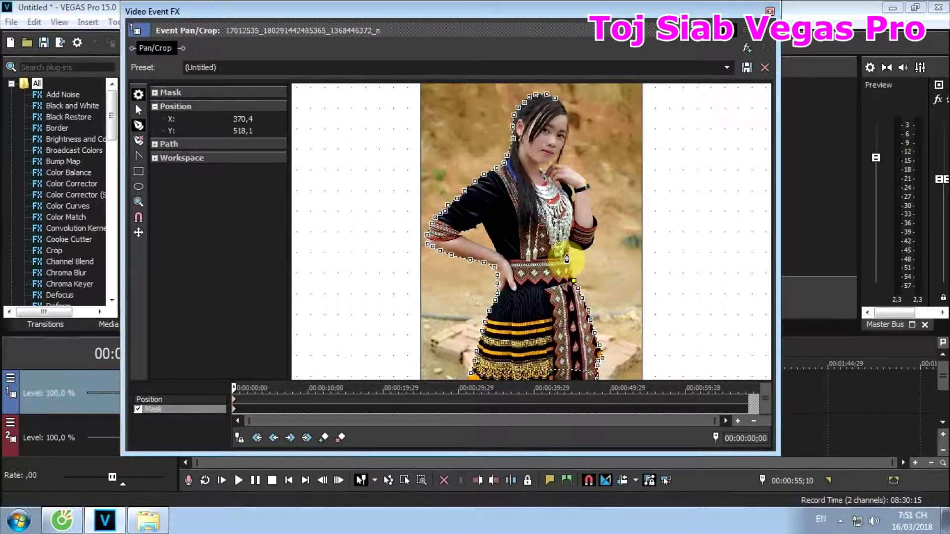
left_click(571, 251)
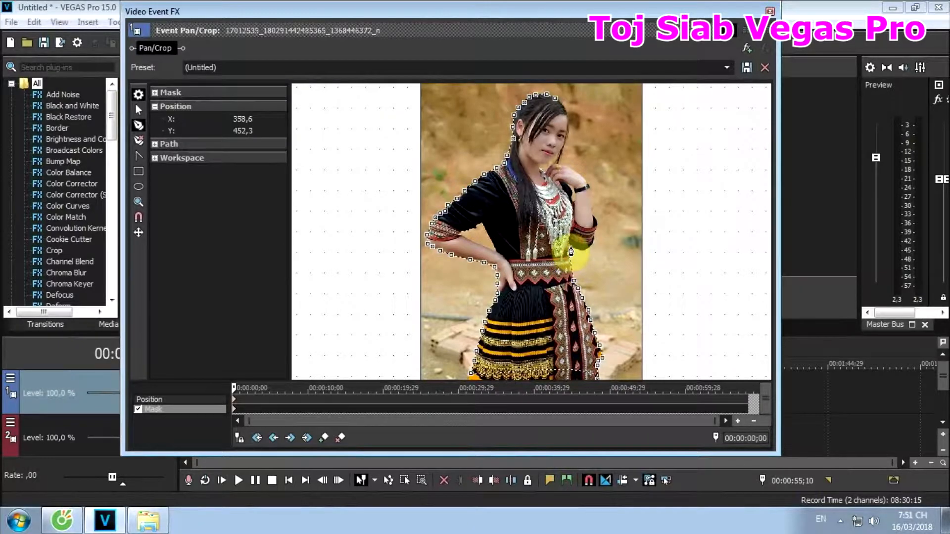
left_click(575, 254)
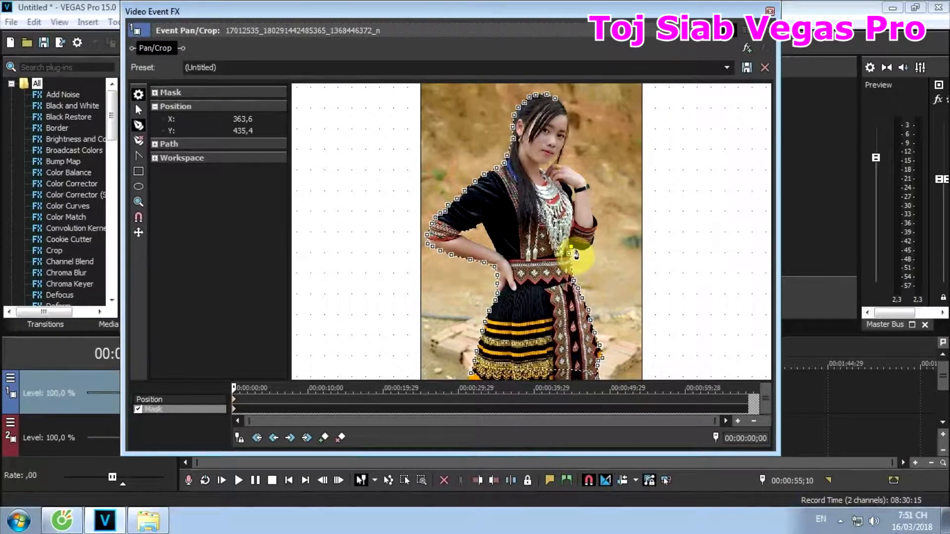
left_click(587, 253)
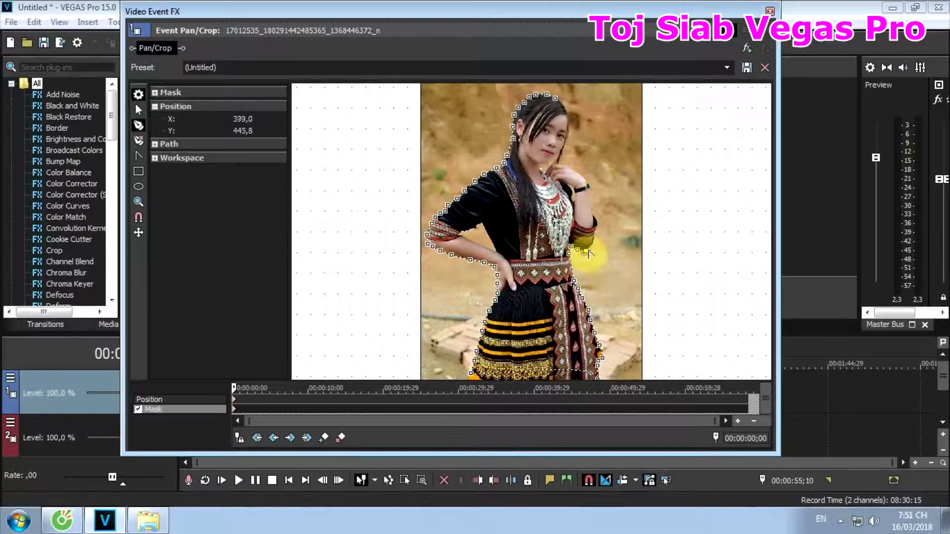
left_click(595, 243)
left_click(598, 238)
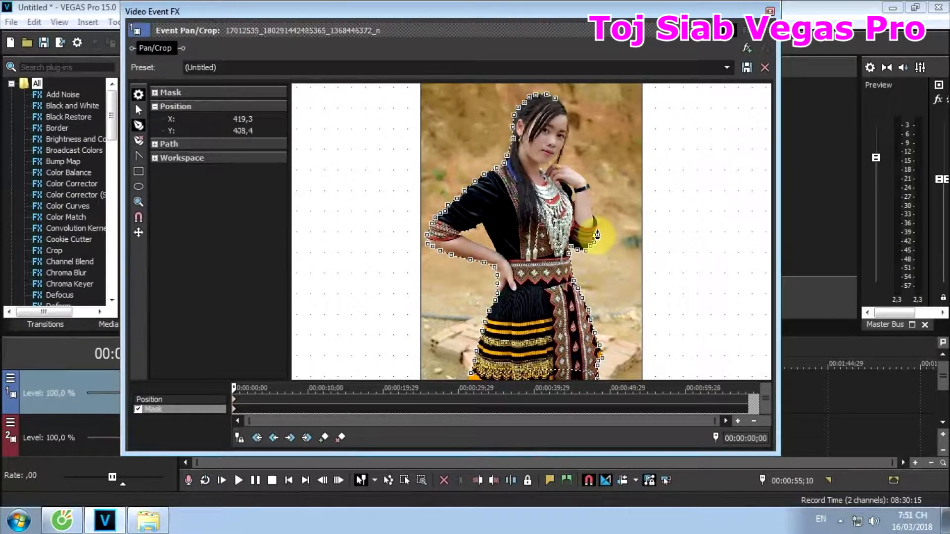
left_click(599, 230)
left_click(595, 221)
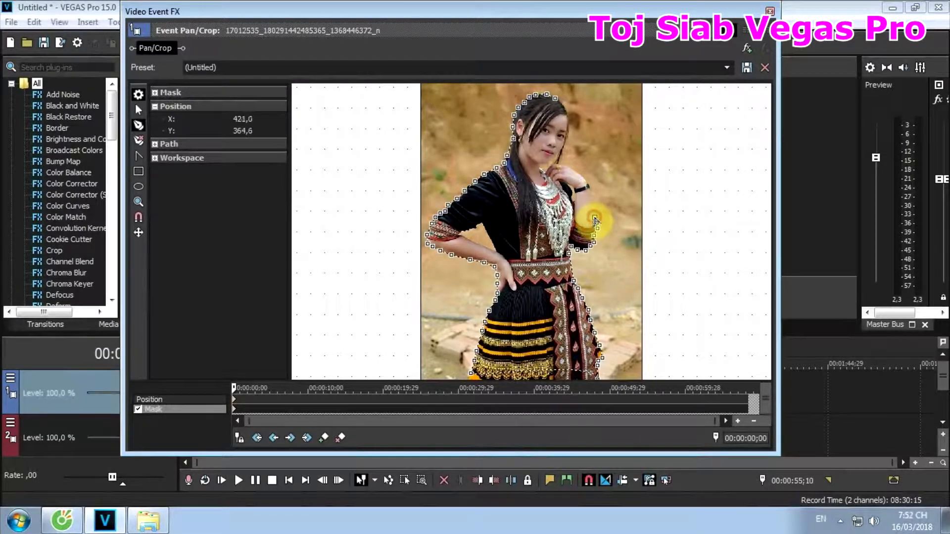
- Trace the mask from the embroidered cuff up the raised forearm, past the wristband and around the hand to the fingertips below the chin
left_click(594, 213)
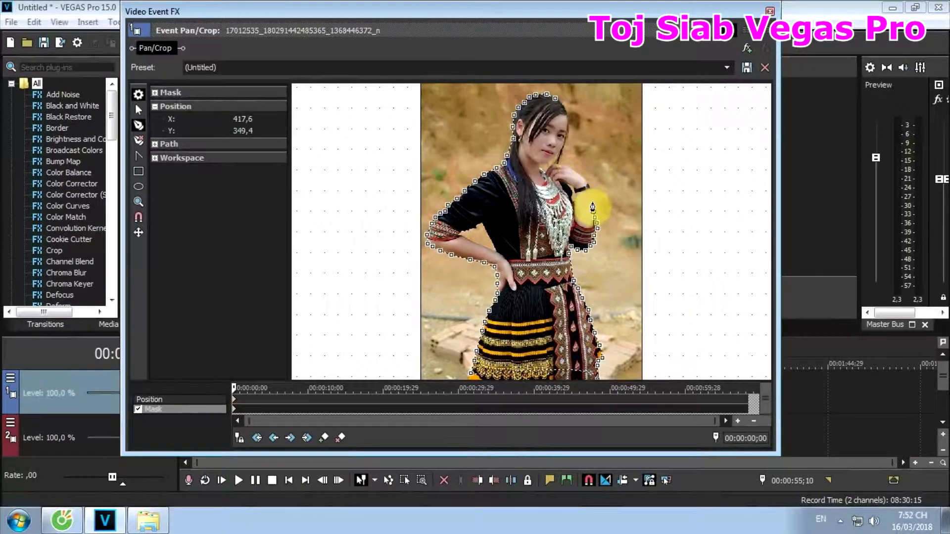
left_click(591, 198)
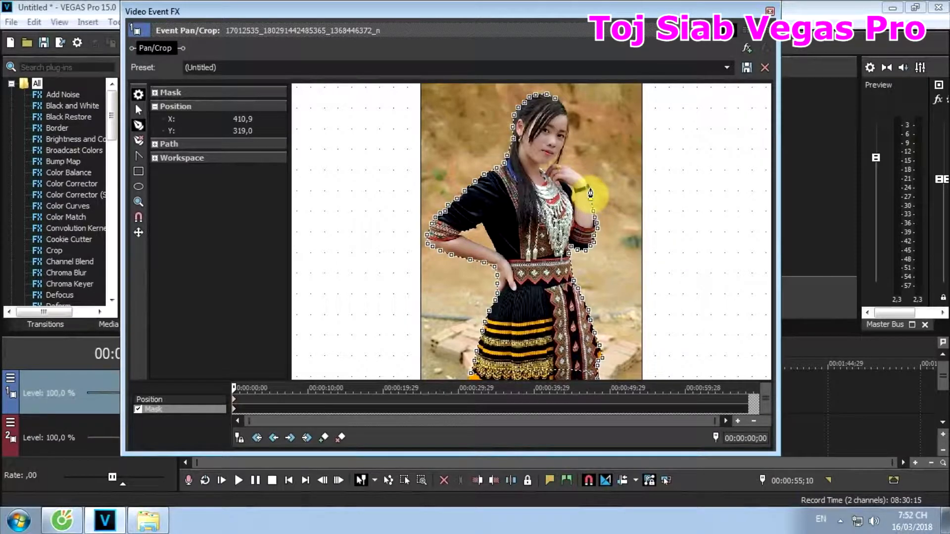
left_click(589, 190)
left_click(583, 184)
left_click(581, 175)
left_click(575, 171)
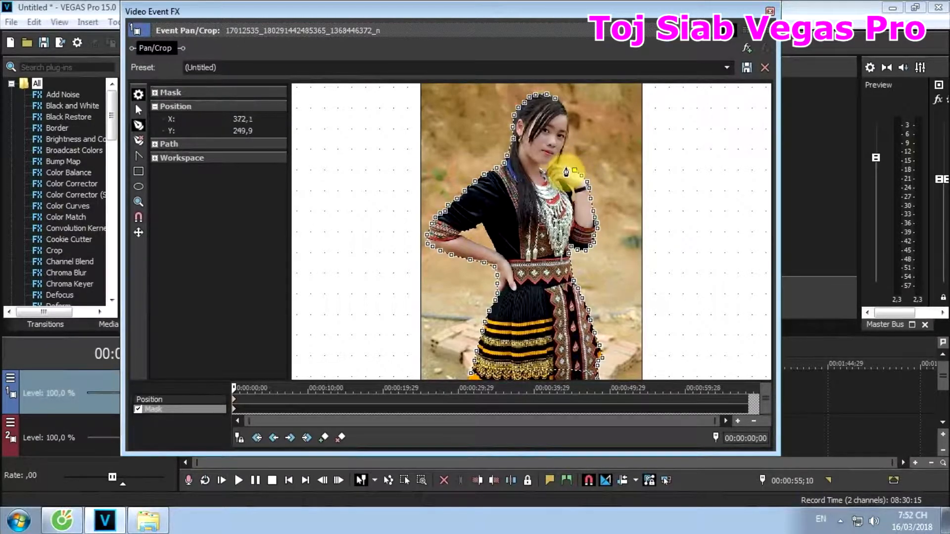
left_click(568, 165)
left_click(561, 163)
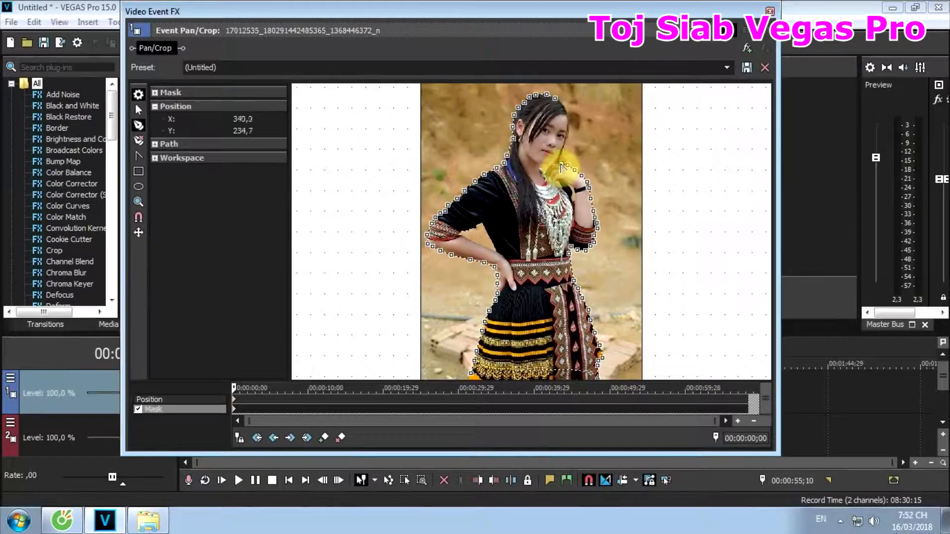
- Continue the mask up the side of the face and hair and close it at the top of the head
left_click(565, 148)
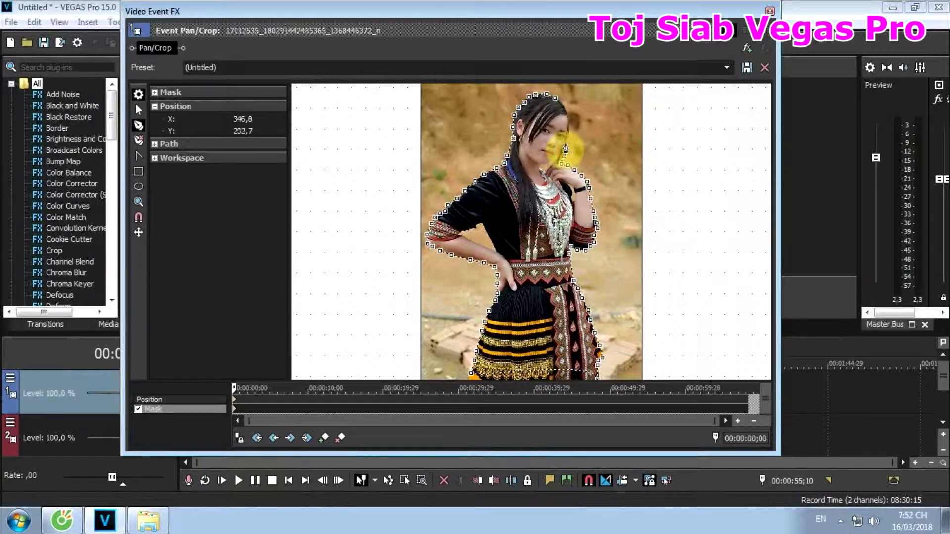
left_click(567, 142)
left_click(570, 131)
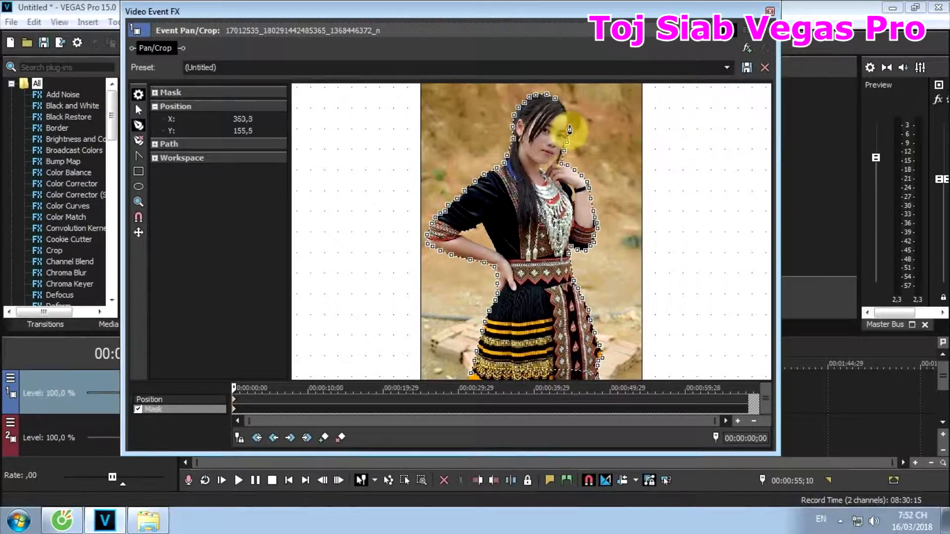
left_click(569, 121)
left_click(567, 110)
left_click(563, 100)
left_click(560, 98)
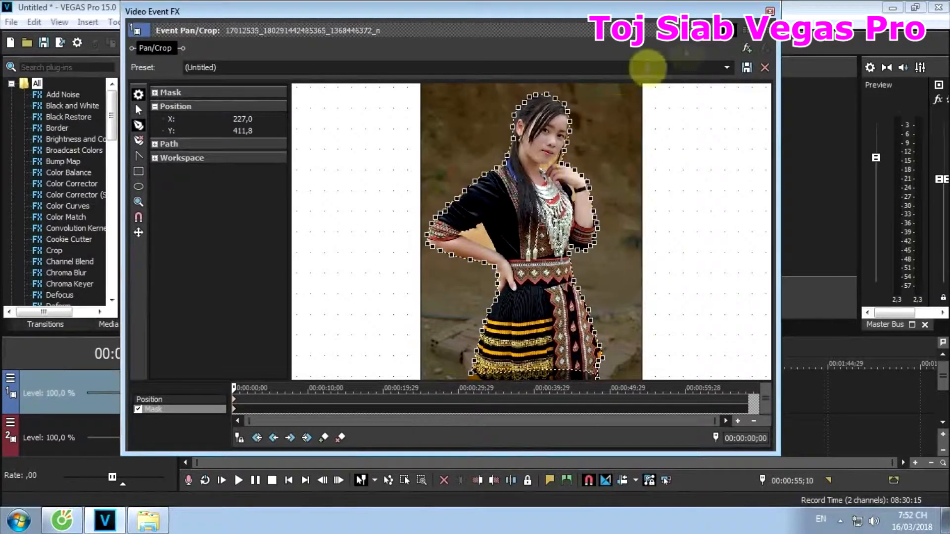
- Move the Pan/Crop window aside to check the cut-out over the landscape, and close it
left_click_drag(736, 19, 453, 82)
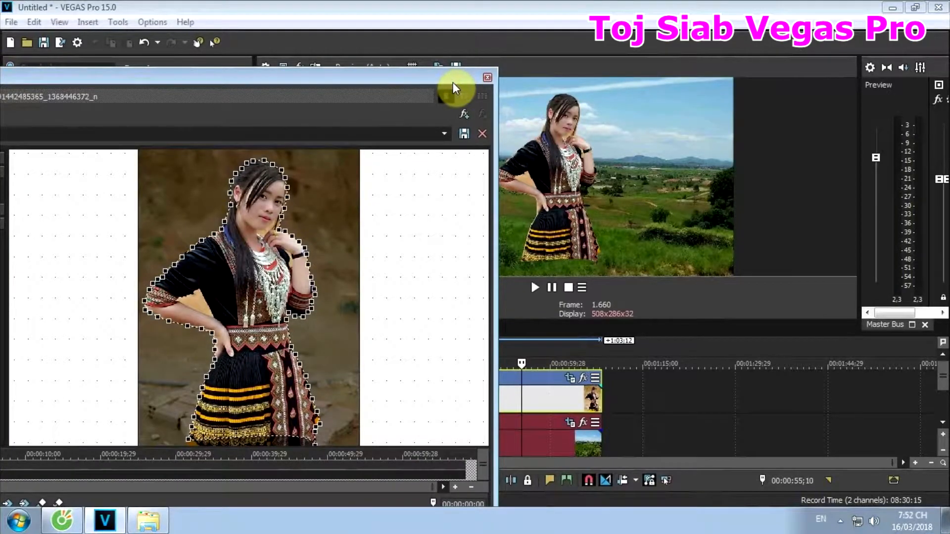
left_click_drag(422, 75, 452, 62)
left_click(518, 64)
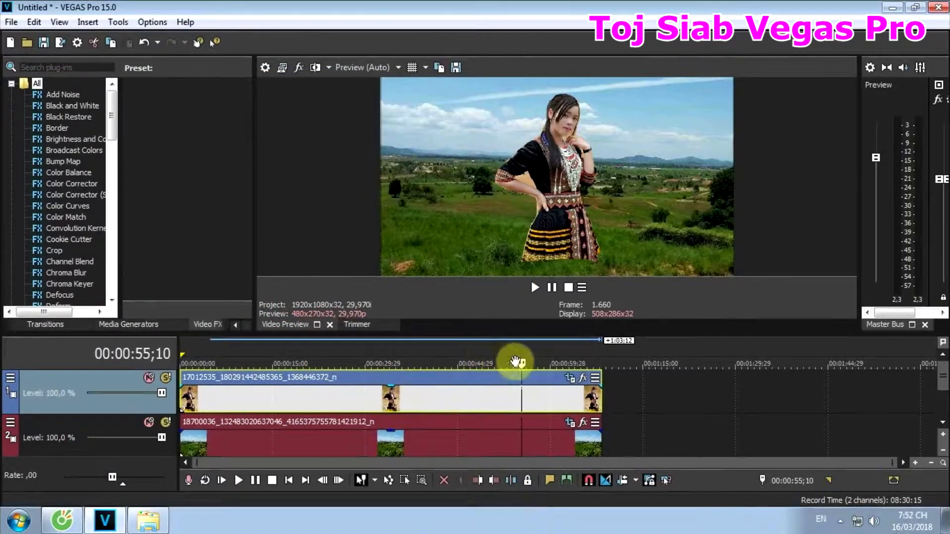
- Lower the cut-out woman in the landscape by shifting her Pan/Crop position to about X Center 247.4 and Y Center 259.2
left_click(570, 378)
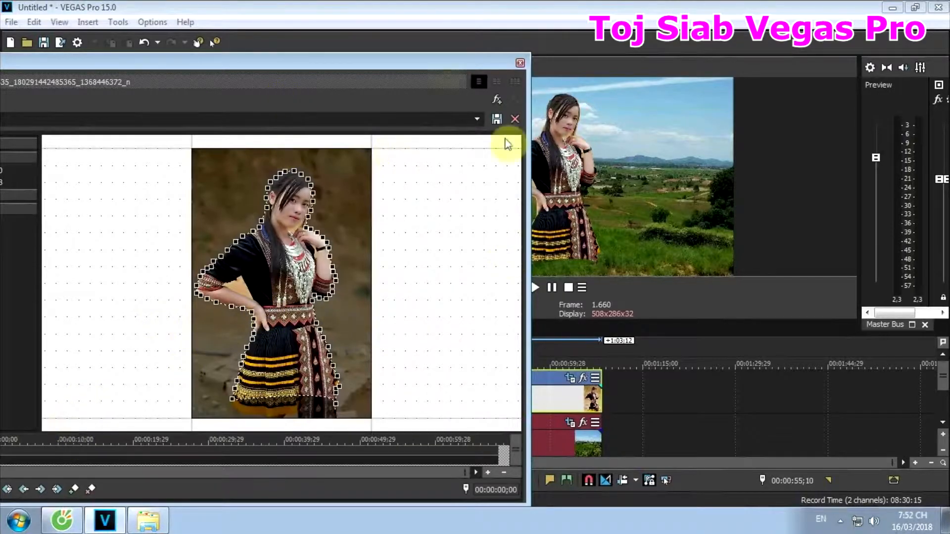
left_click_drag(406, 57, 524, 41)
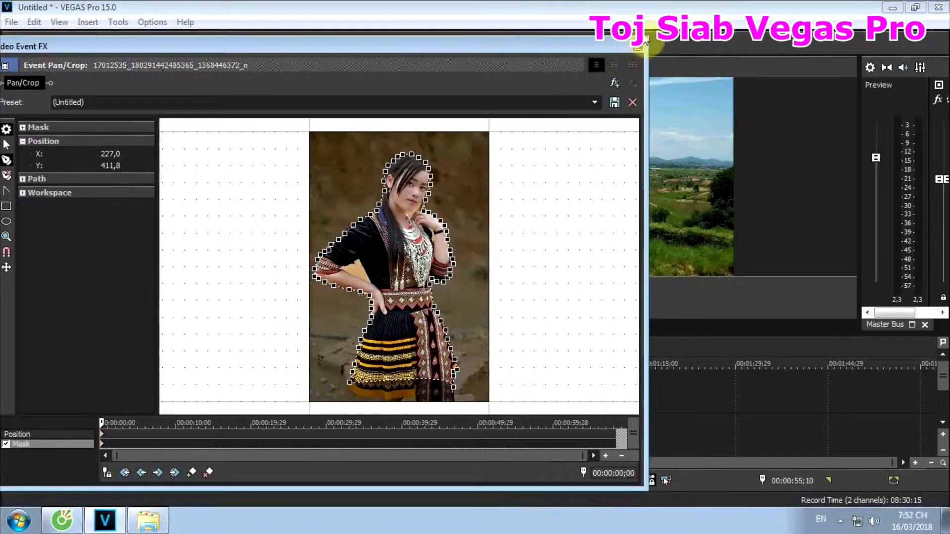
left_click_drag(646, 42, 406, 171)
scroll(310, 310, "down", 3)
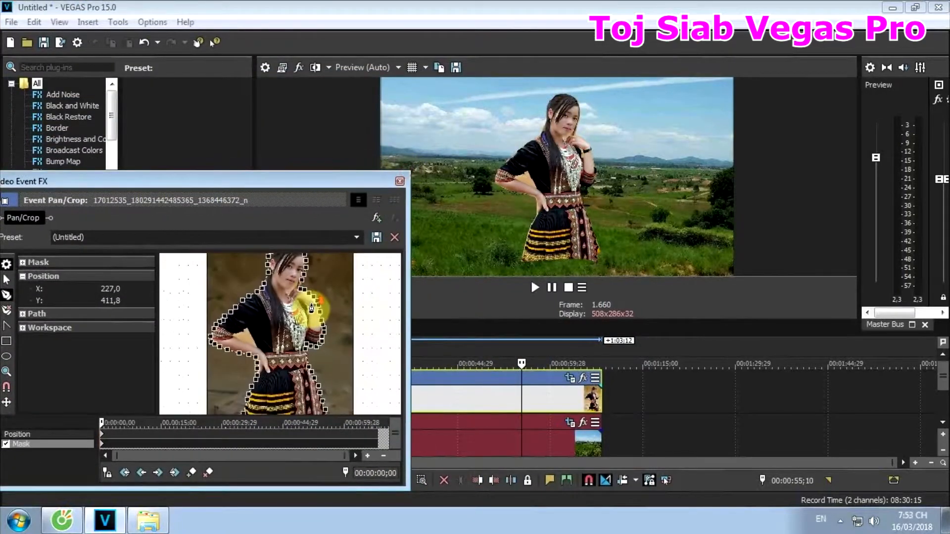
left_click_drag(287, 184, 365, 116)
left_click(117, 365)
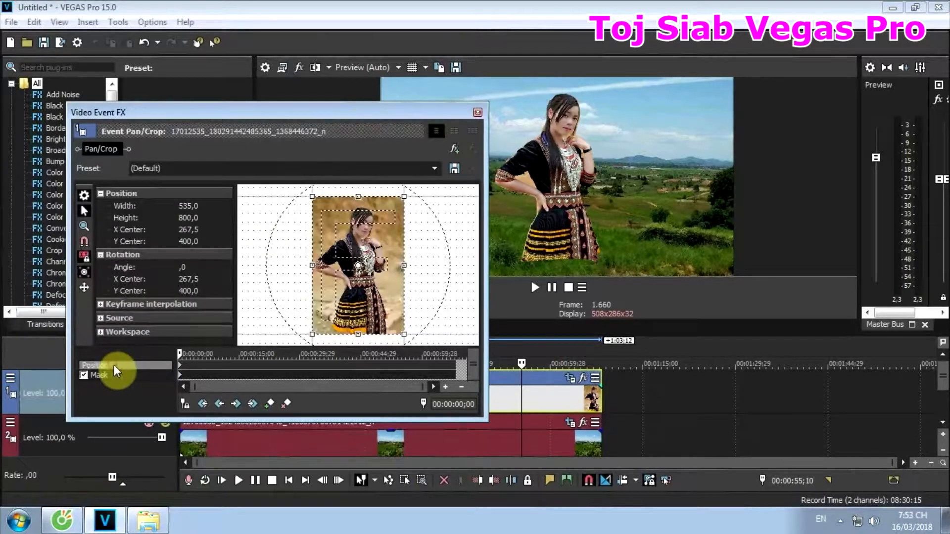
left_click_drag(369, 269, 378, 222)
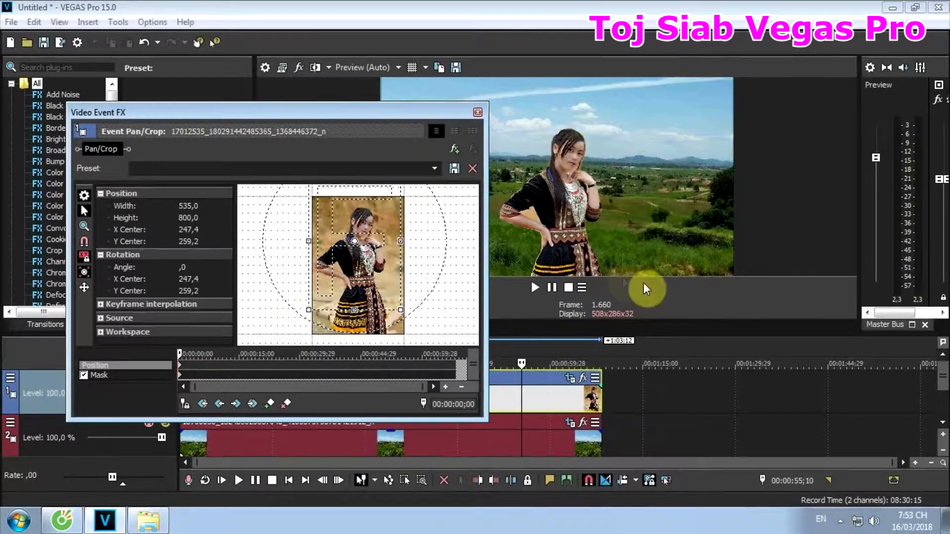
left_click(477, 114)
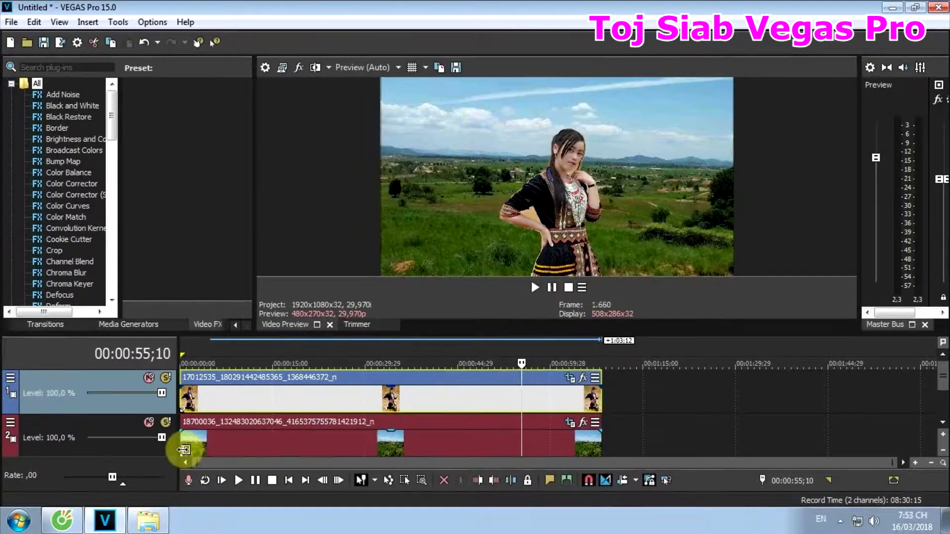
- Insert an empty video track between the portrait track and the landscape track
left_click(637, 440)
left_click(618, 441)
right_click(617, 442)
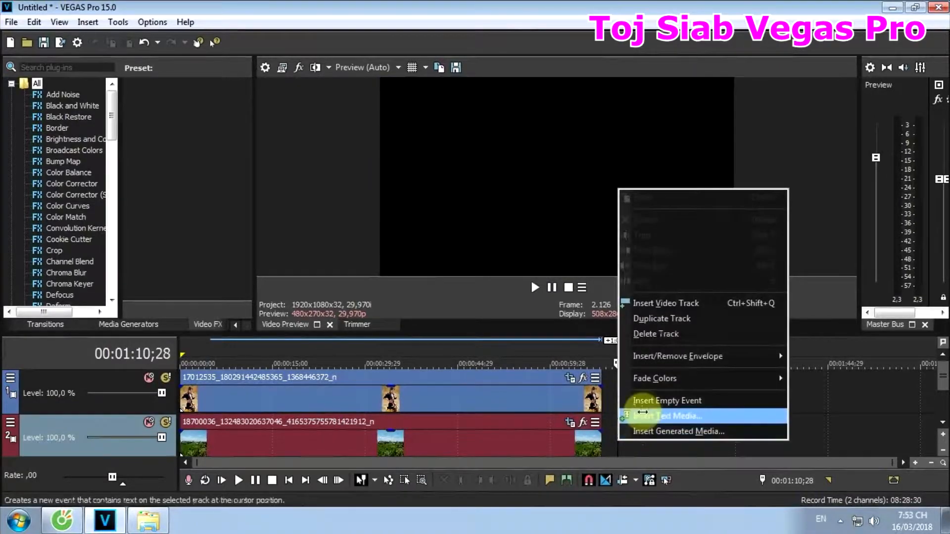
left_click(649, 303)
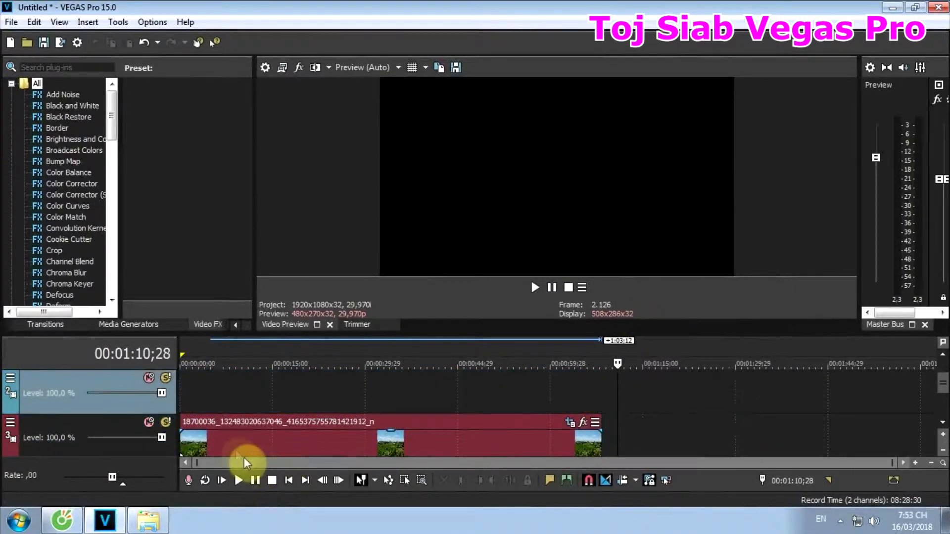
left_click(943, 422)
left_click(943, 355)
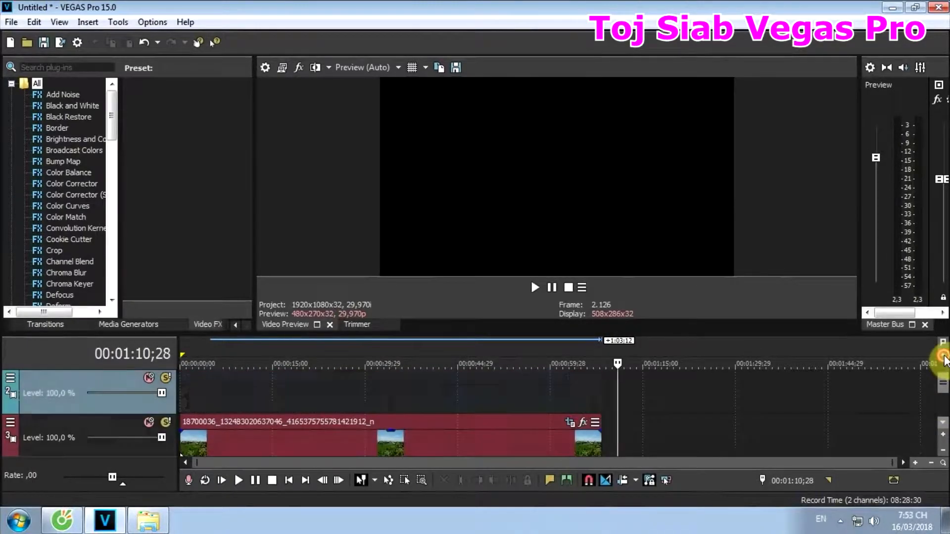
left_click(942, 355)
- Move the portrait event down from the first track onto the empty second track, keeping its start at 00:00:00;00
left_click(339, 399)
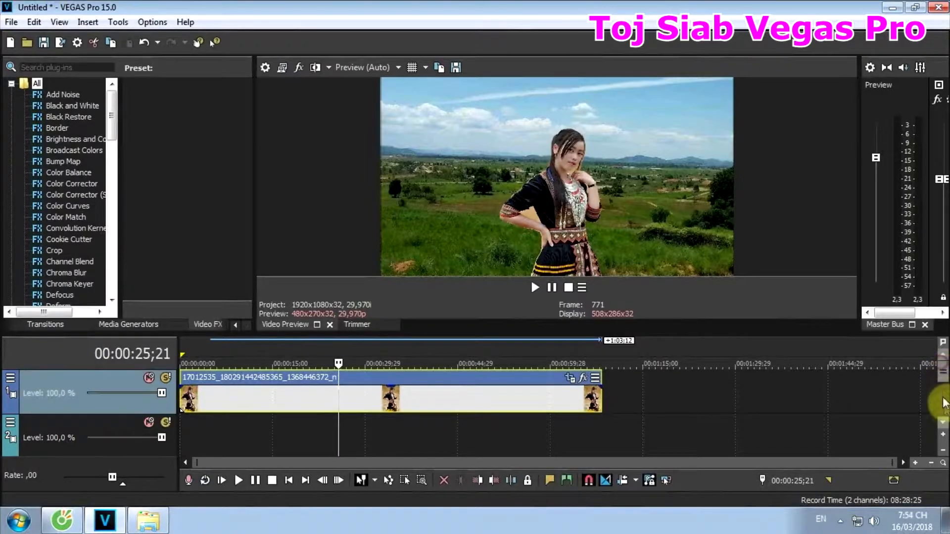
left_click(943, 422)
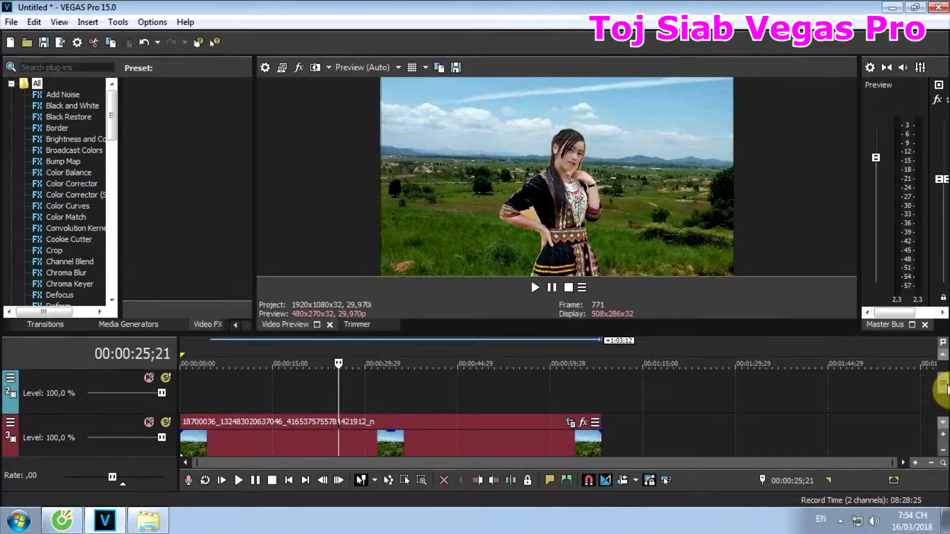
left_click_drag(944, 389, 946, 380)
left_click(943, 421)
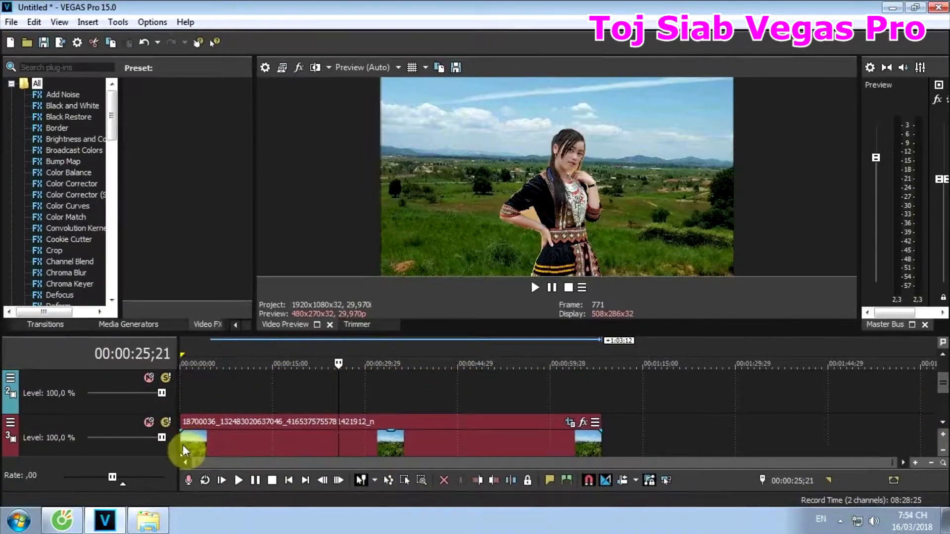
left_click(182, 445)
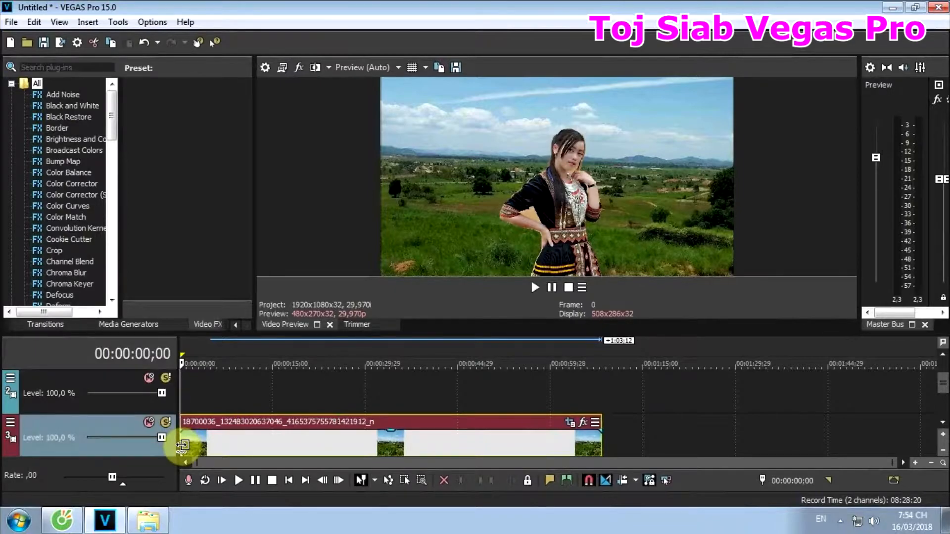
left_click(942, 359)
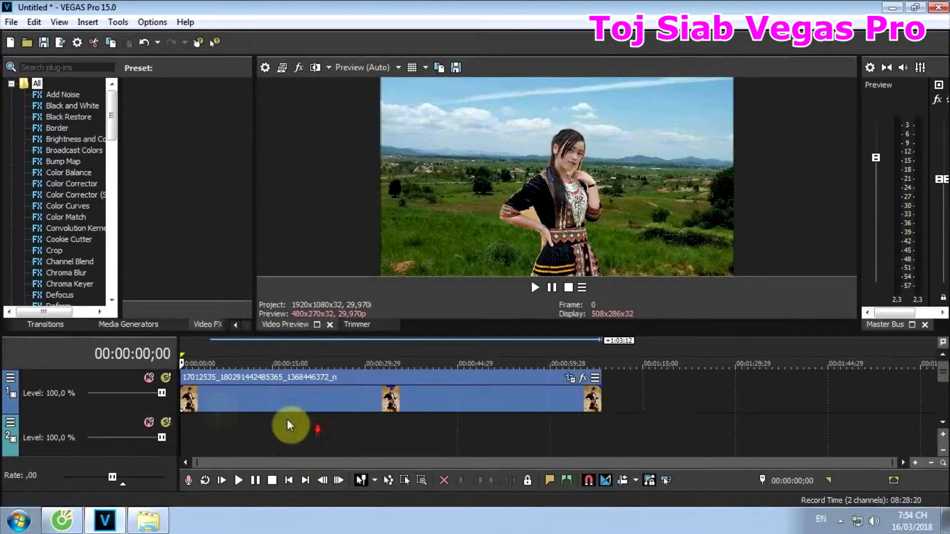
left_click_drag(209, 381, 201, 432)
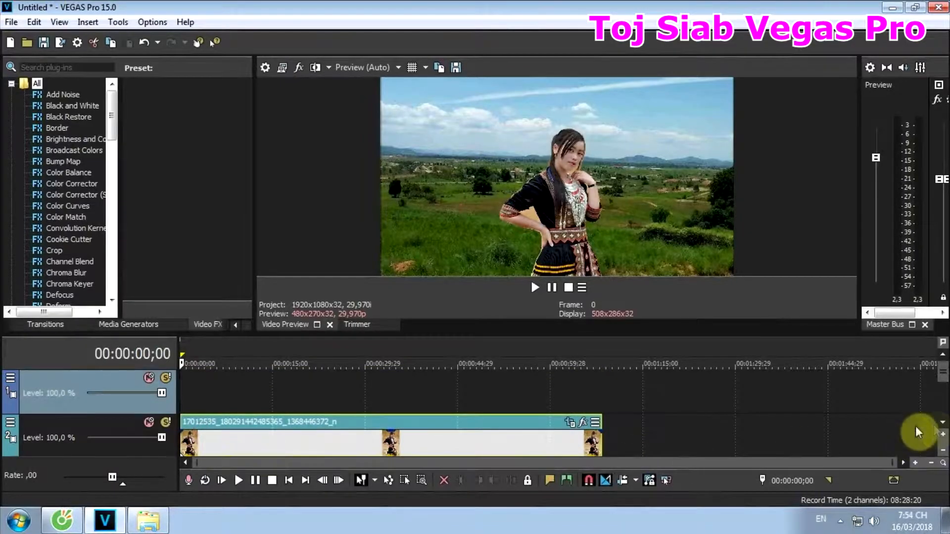
left_click(943, 422)
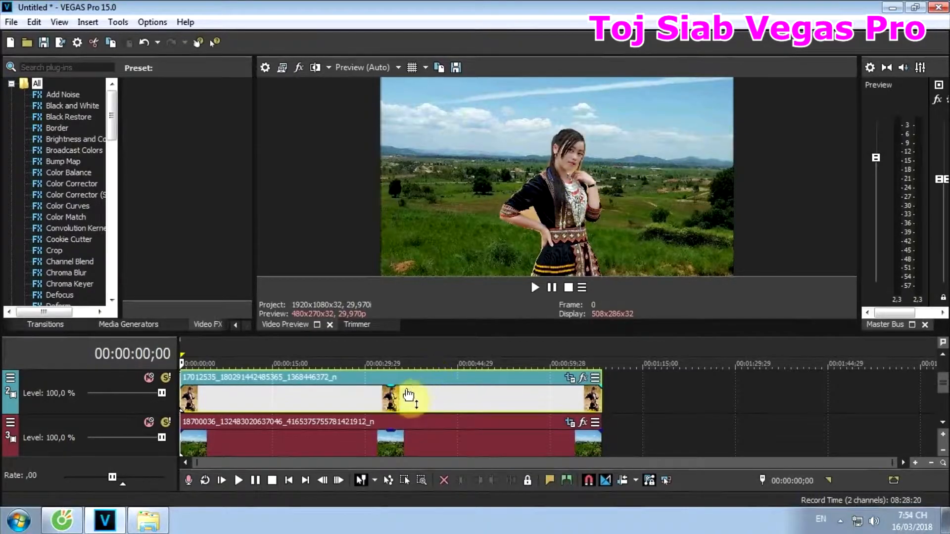
- Copy the landscape event and paste it at the start of the empty first track, above the portrait
left_click(198, 442)
left_click(183, 443)
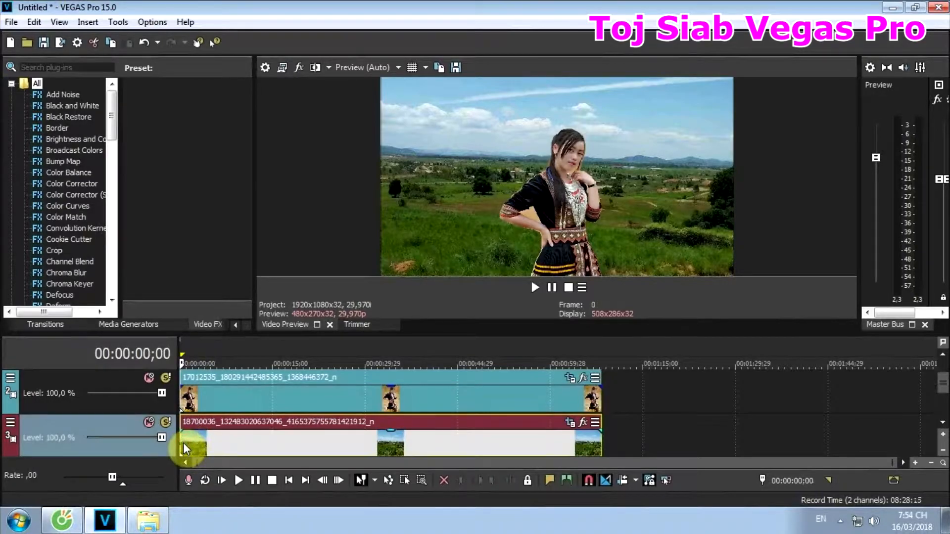
left_click(942, 355)
left_click(180, 393)
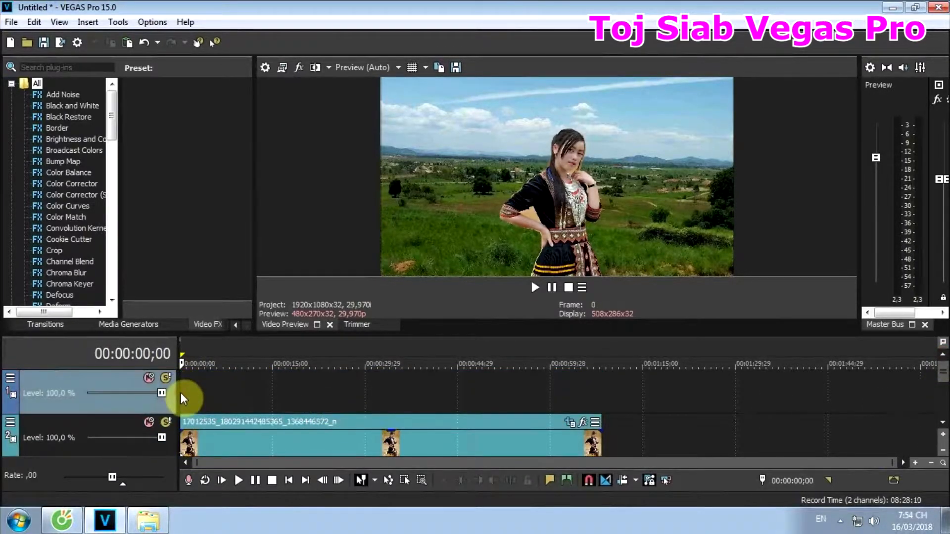
key("ctrl+v")
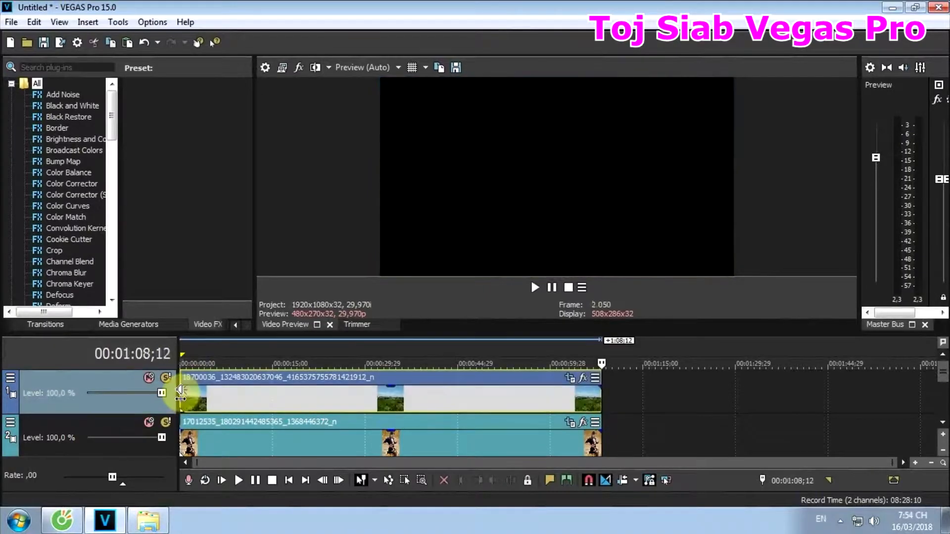
- Open Pan/Crop for the landscape copy on the first track, enable its Mask, and enlarge the window to show the whole photo
left_click(311, 400)
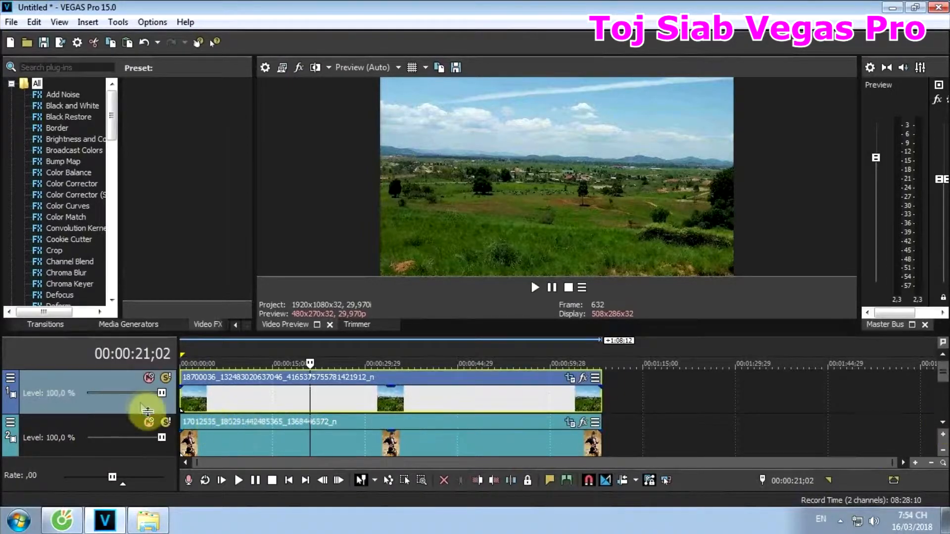
left_click(236, 399)
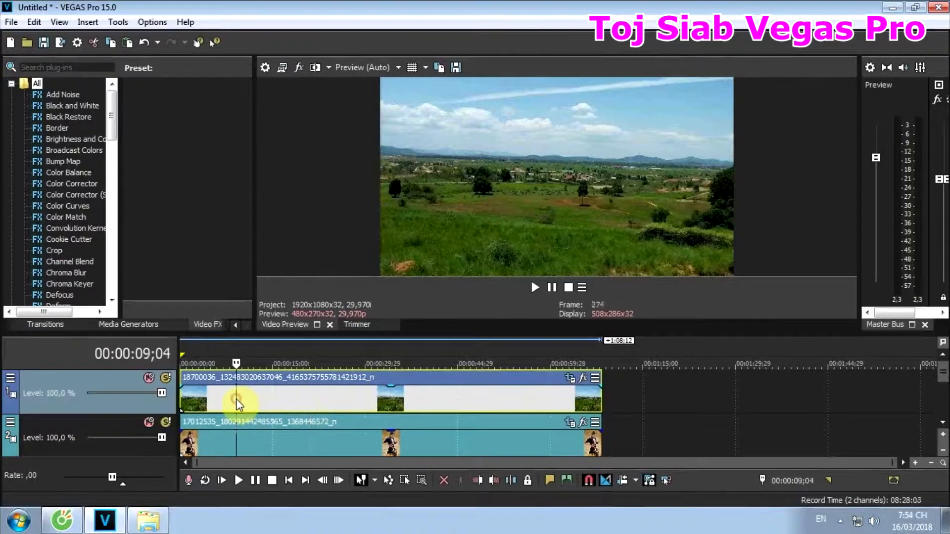
left_click(571, 382)
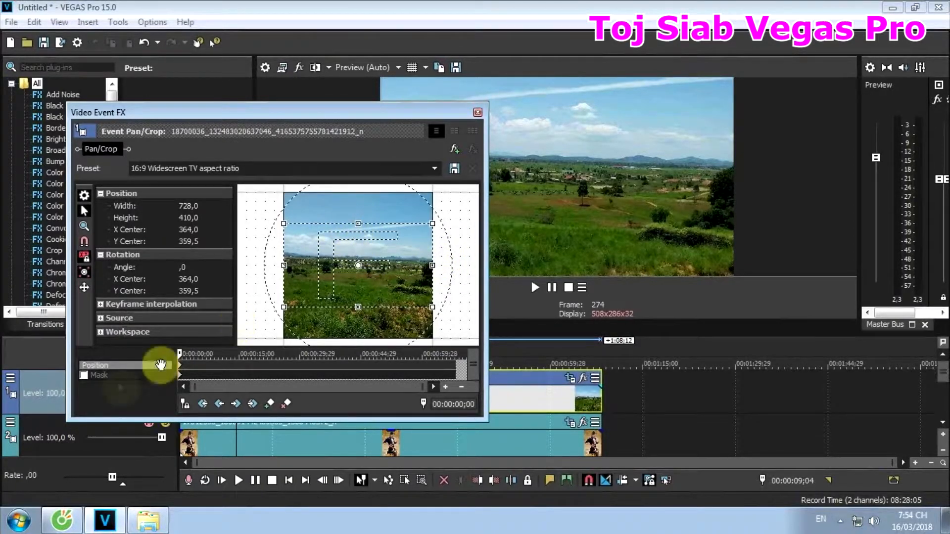
left_click(84, 375)
left_click_drag(334, 245, 370, 298)
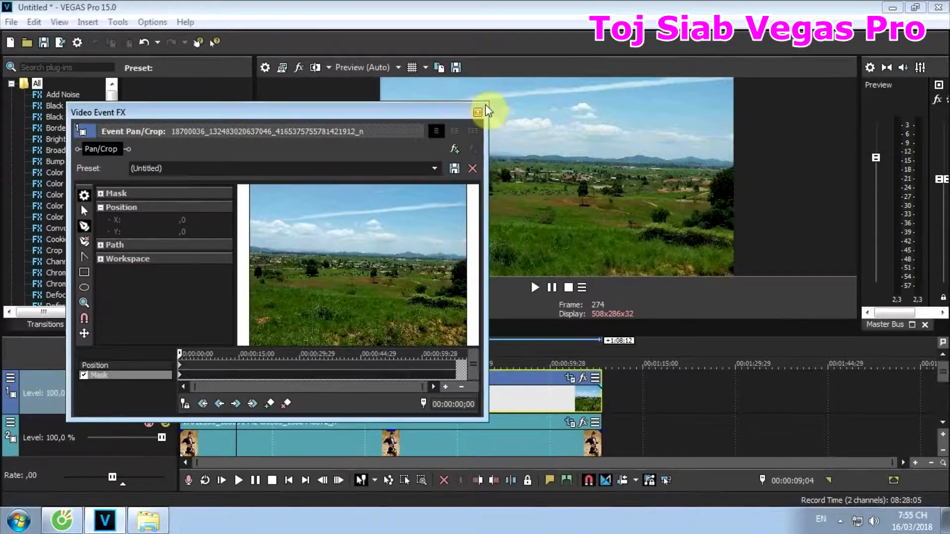
left_click_drag(486, 102, 617, 38)
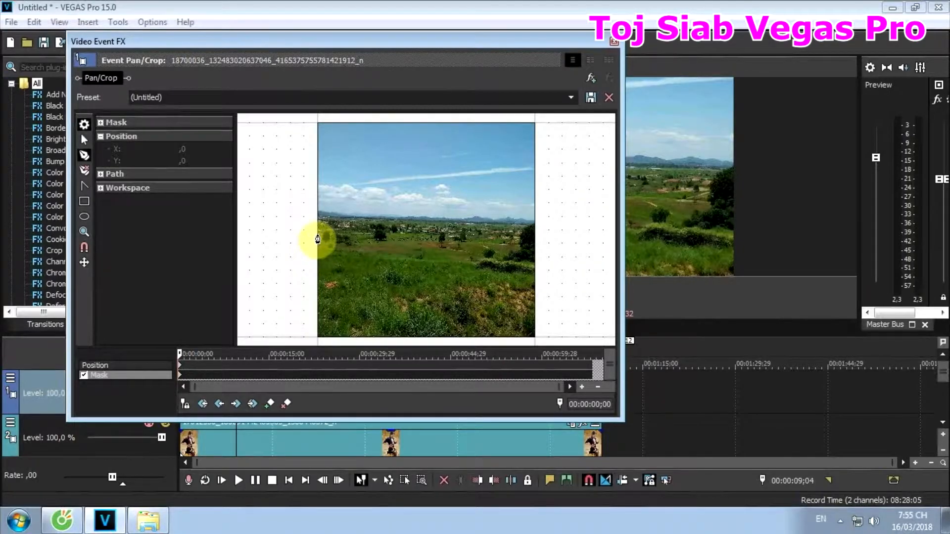
- Trace the top edge of the foreground grass with mask anchor points, from the photo's left border across to its right border
left_click(318, 253)
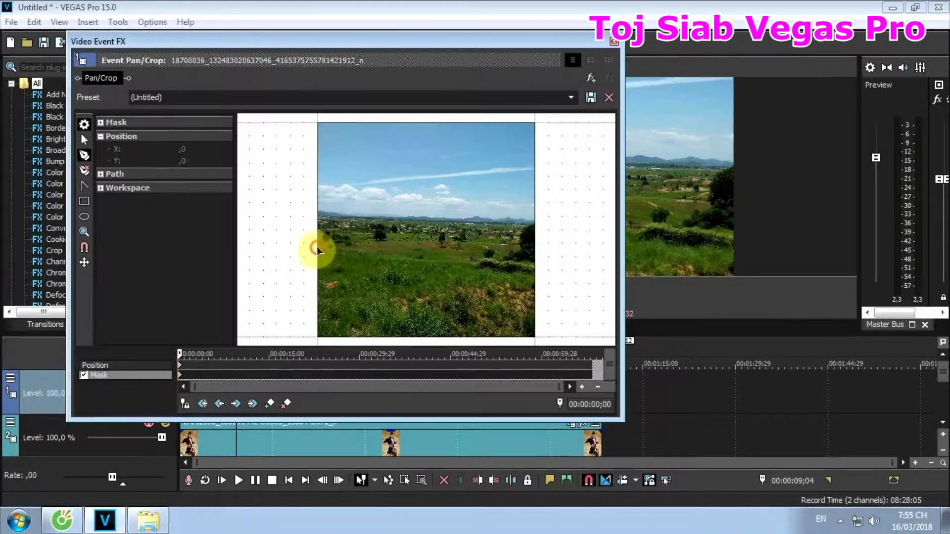
left_click(325, 249)
left_click(334, 249)
left_click(350, 251)
left_click(362, 252)
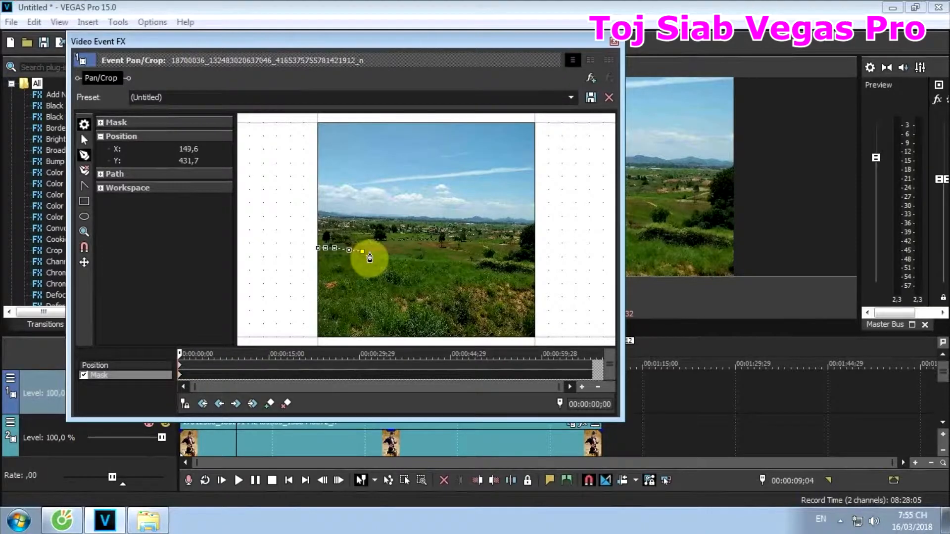
left_click(370, 253)
left_click(383, 258)
left_click(395, 261)
left_click(406, 260)
left_click(423, 263)
left_click(435, 263)
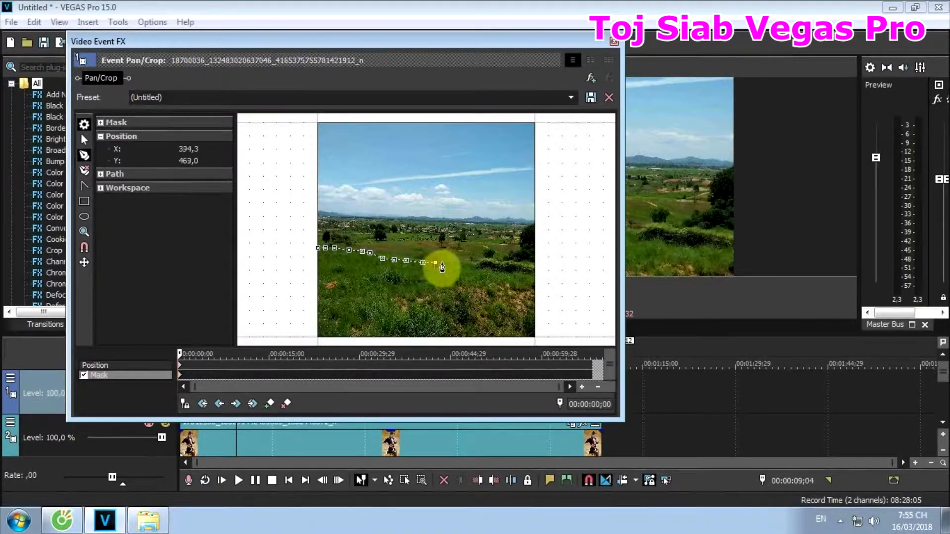
left_click(454, 263)
left_click(466, 264)
left_click(476, 265)
left_click(484, 263)
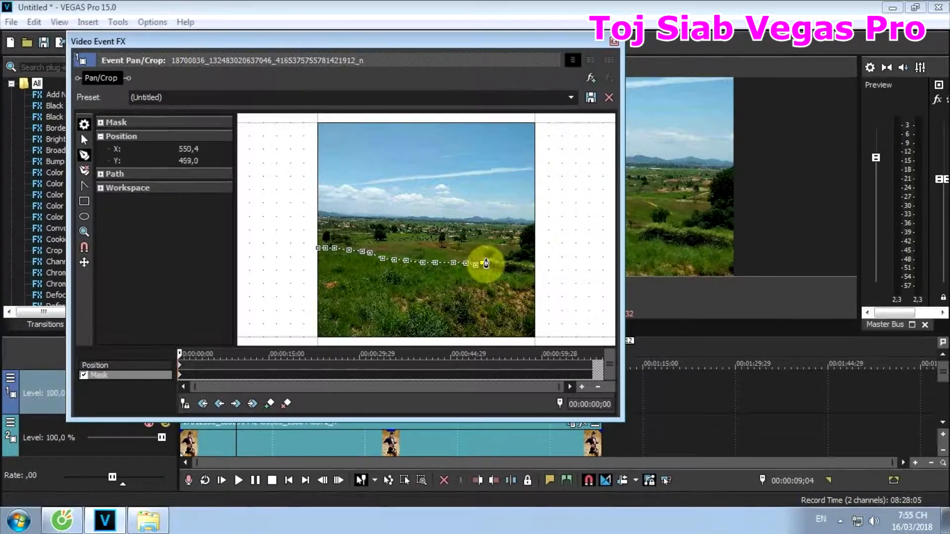
left_click(494, 258)
left_click(507, 259)
left_click(535, 261)
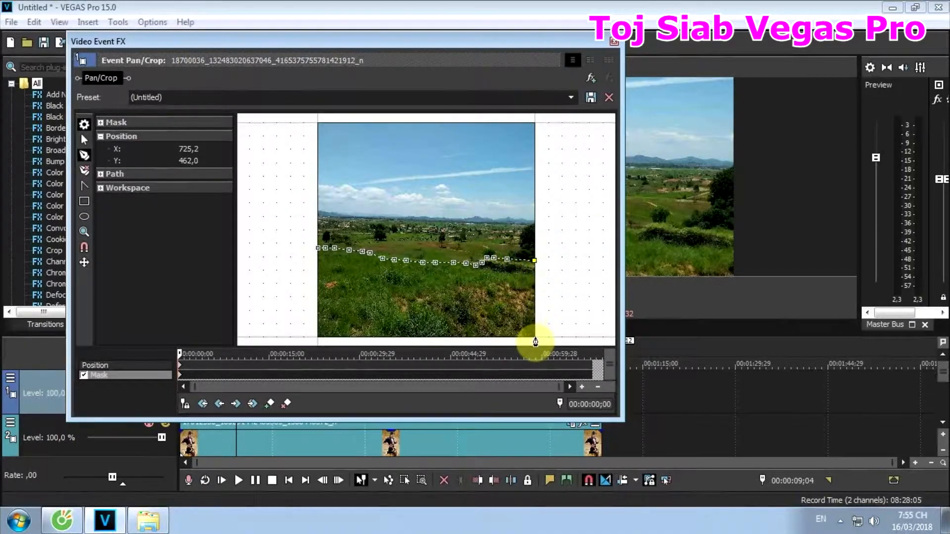
- Close the grass mask path around the photo's two lower corners back to its starting anchor, and close the Pan/Crop window
left_click(536, 338)
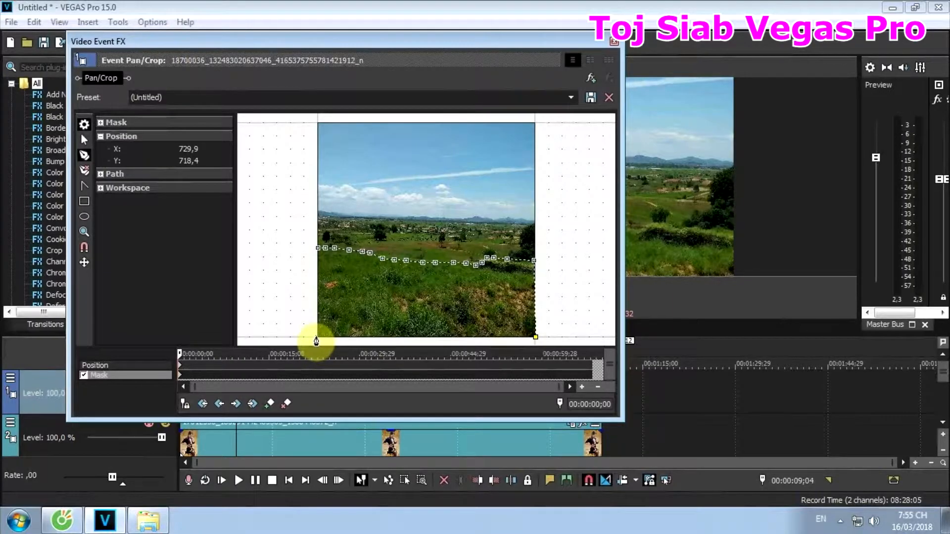
left_click(316, 338)
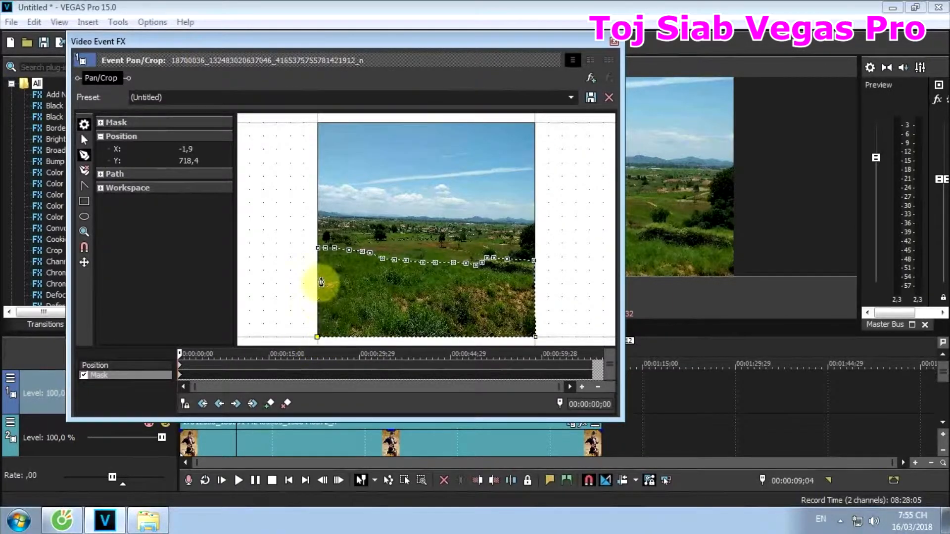
left_click(316, 248)
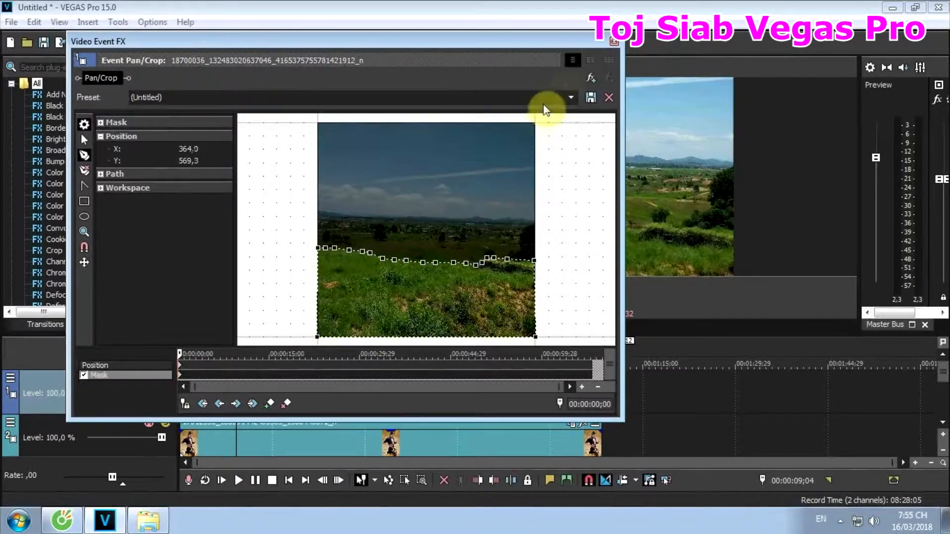
left_click(615, 43)
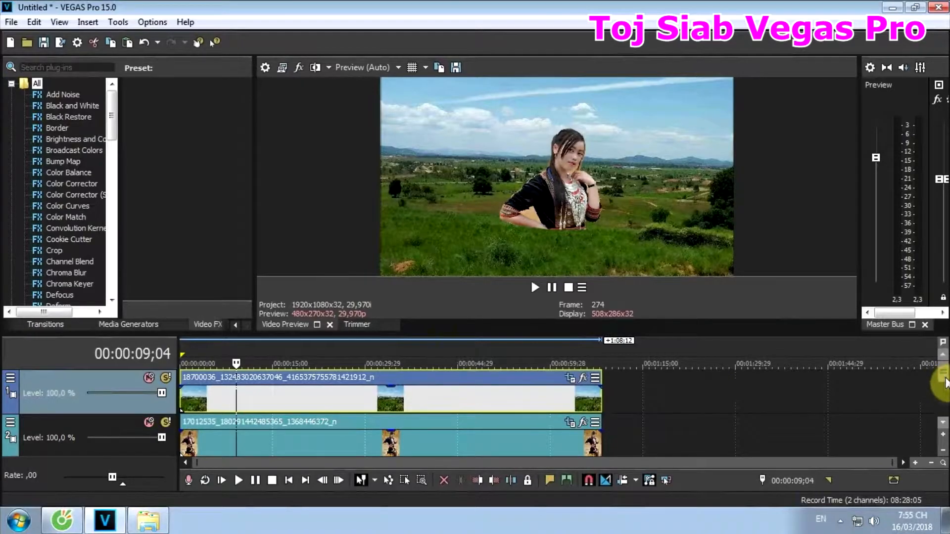
- Open Pan/Crop for the portrait event on the second track and shrink the window so the video preview can be seen
scroll(942, 391, "down", 1)
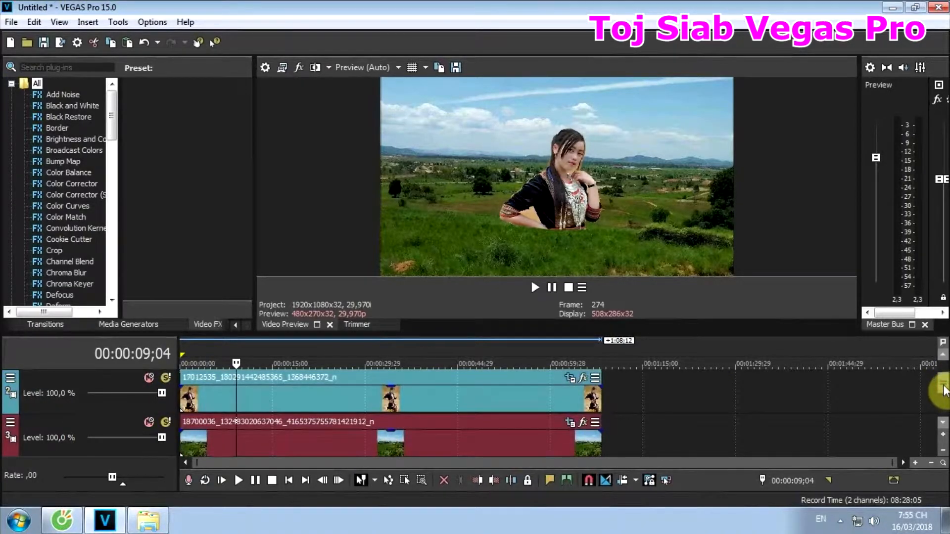
scroll(942, 394, "down", 1)
scroll(940, 391, "up", 1)
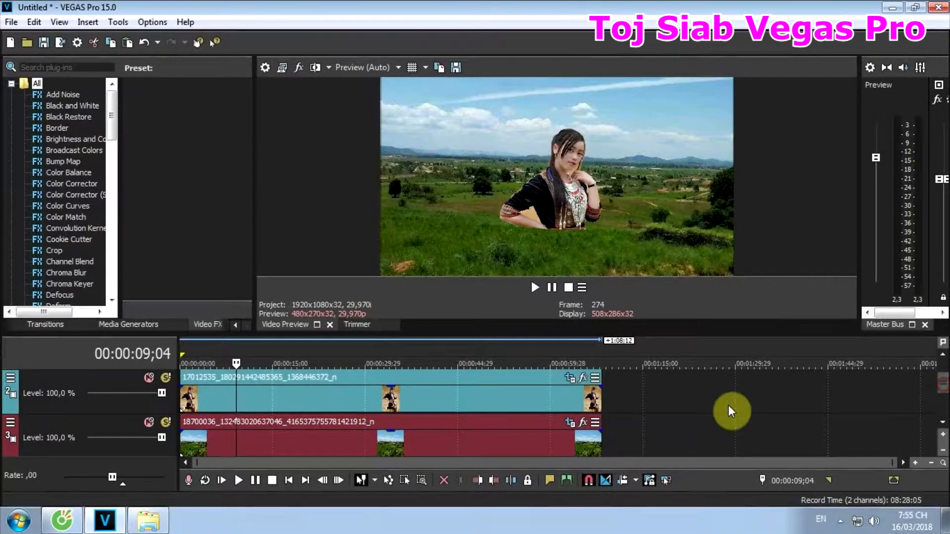
left_click(272, 411)
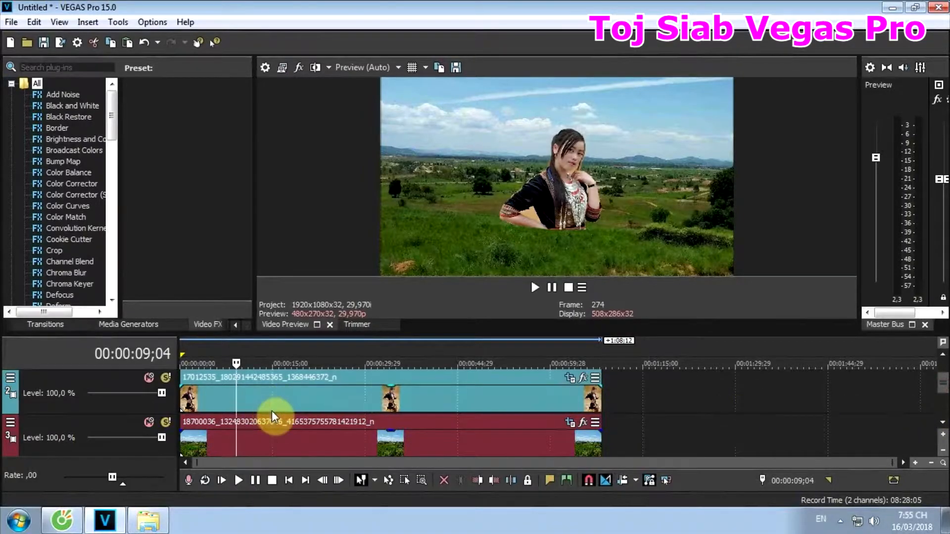
scroll(347, 420, "up", 3)
scroll(484, 419, "down", 3)
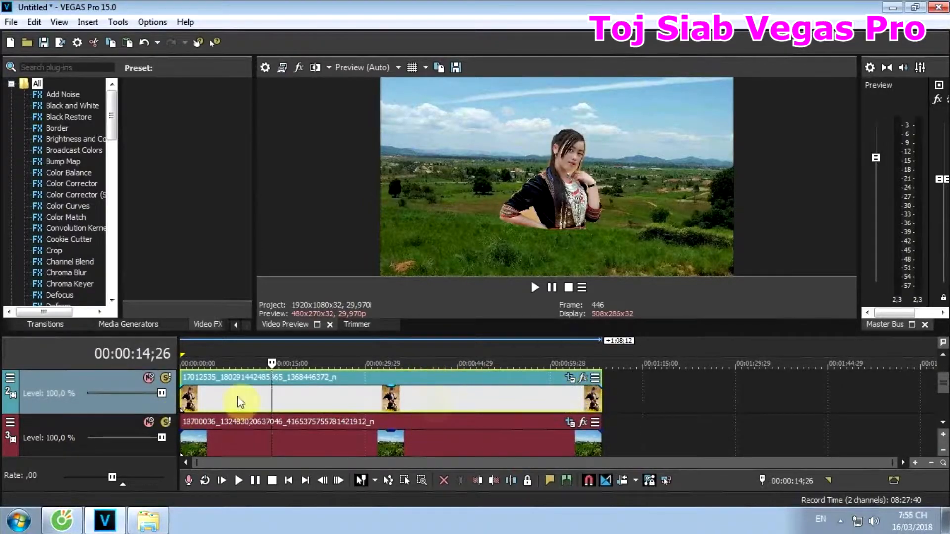
left_click(571, 379)
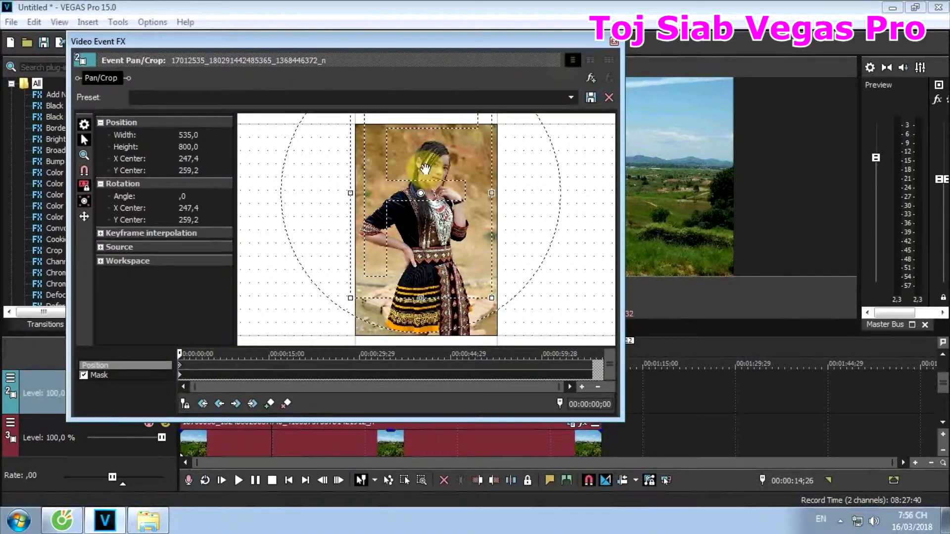
left_click_drag(625, 37, 504, 82)
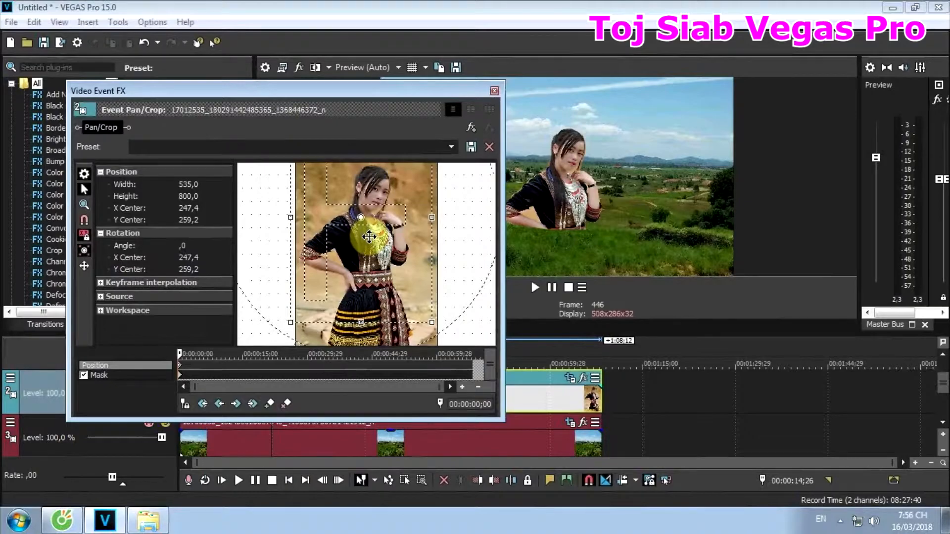
- Move the portrait's crop frame to Y center about -165 at the first keyframe, and to about 454.1 at 00:00:35;19
left_click_drag(369, 235, 371, 109)
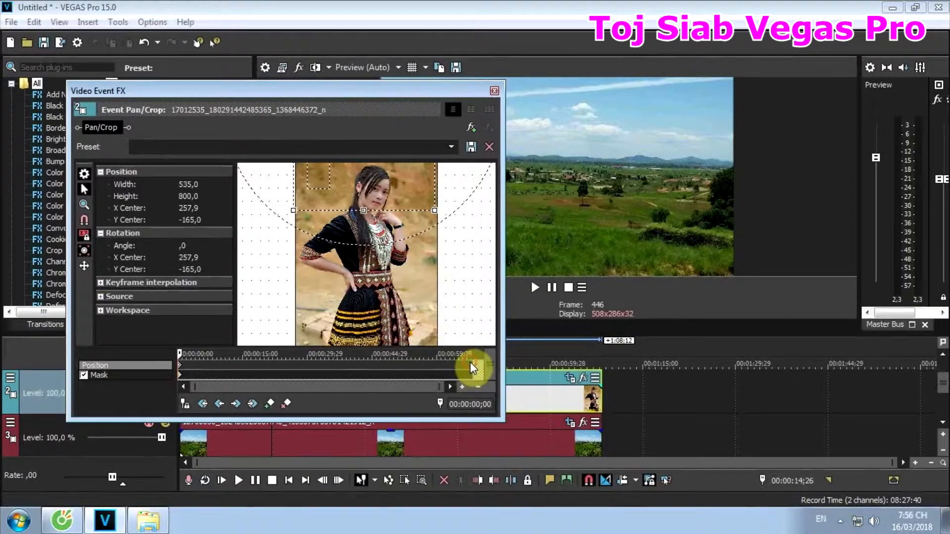
left_click(342, 374)
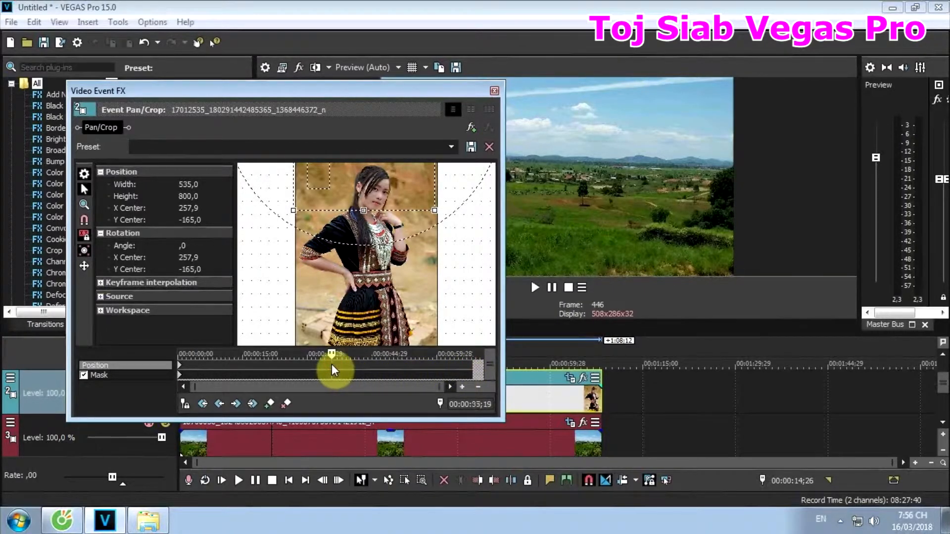
left_click_drag(381, 180, 386, 347)
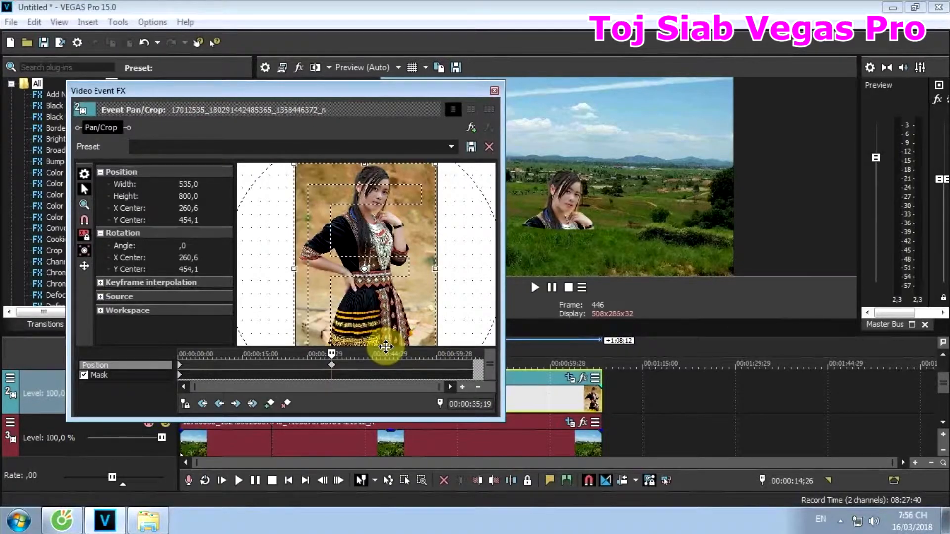
- Try the 16:9 Widescreen TV aspect ratio preset at 00:00:35;19 and enlarge the crop frame to about 3,085 by 1,736
left_click(452, 147)
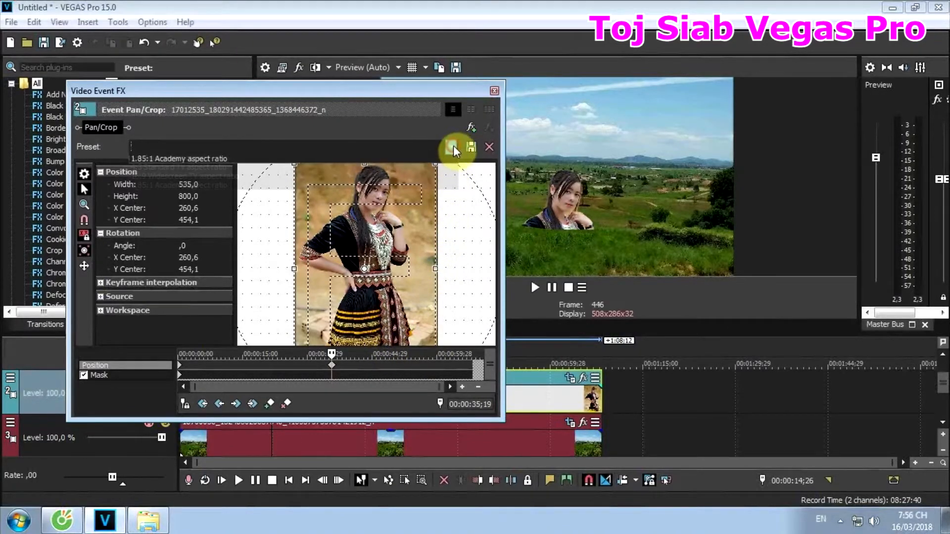
left_click(389, 181)
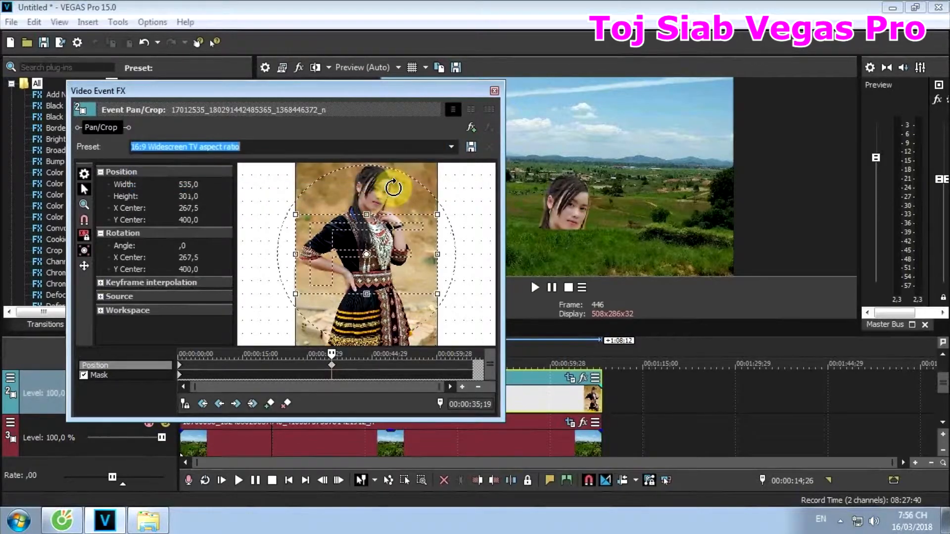
left_click_drag(439, 214, 695, 1)
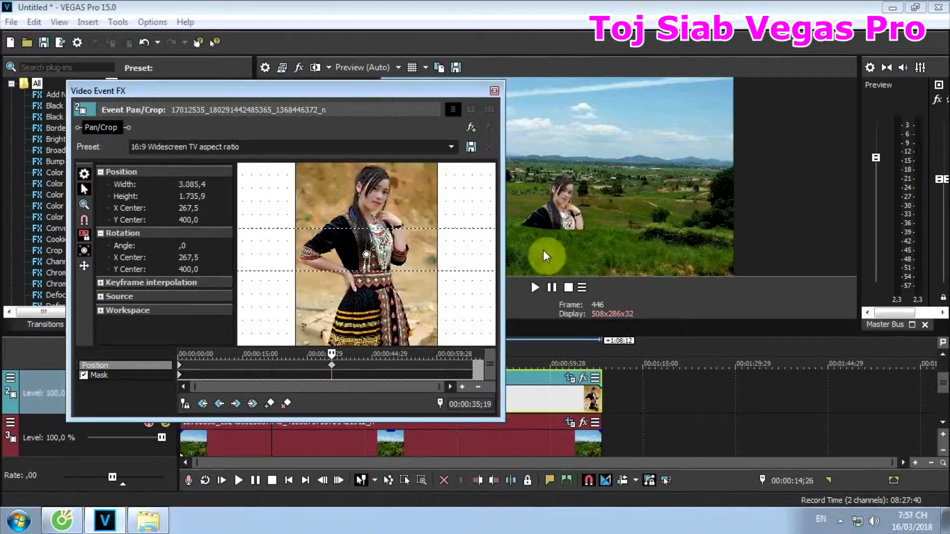
- Apply the (Default) preset, enlarge the crop frame to about 1,193.7 by 1,784.9, center it near X 312.3, Y 776.8, and close Pan/Crop
left_click(451, 146)
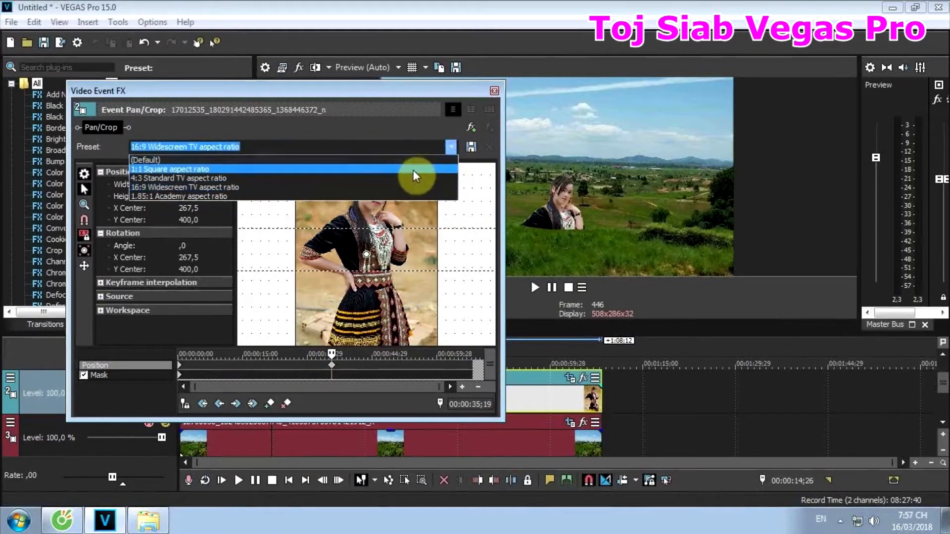
left_click(413, 159)
left_click_drag(436, 254, 523, 230)
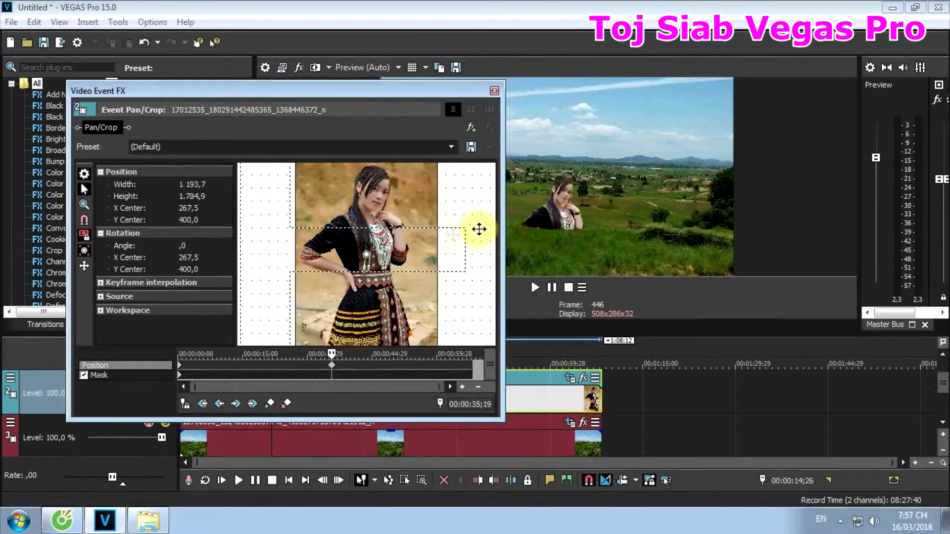
left_click_drag(428, 256, 421, 211)
left_click_drag(426, 278, 435, 378)
left_click_drag(417, 230, 424, 197)
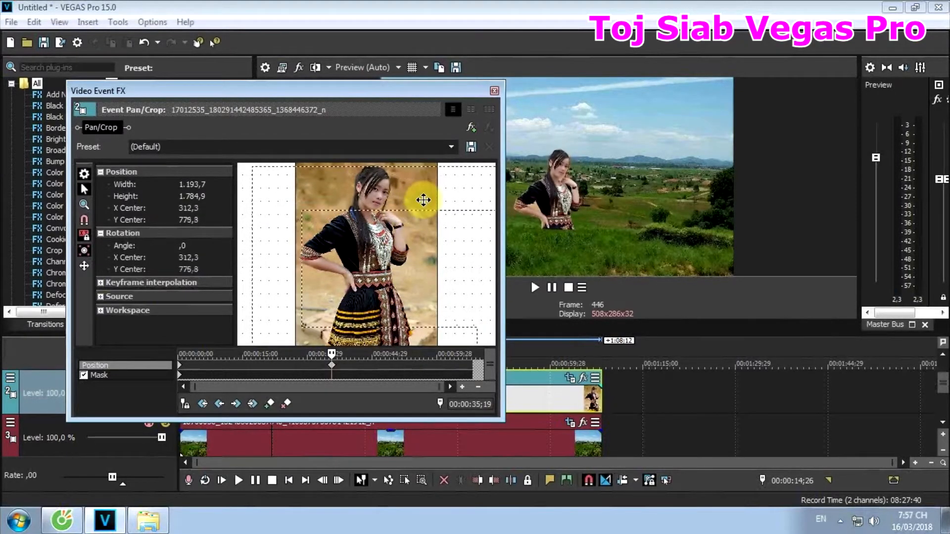
left_click(494, 91)
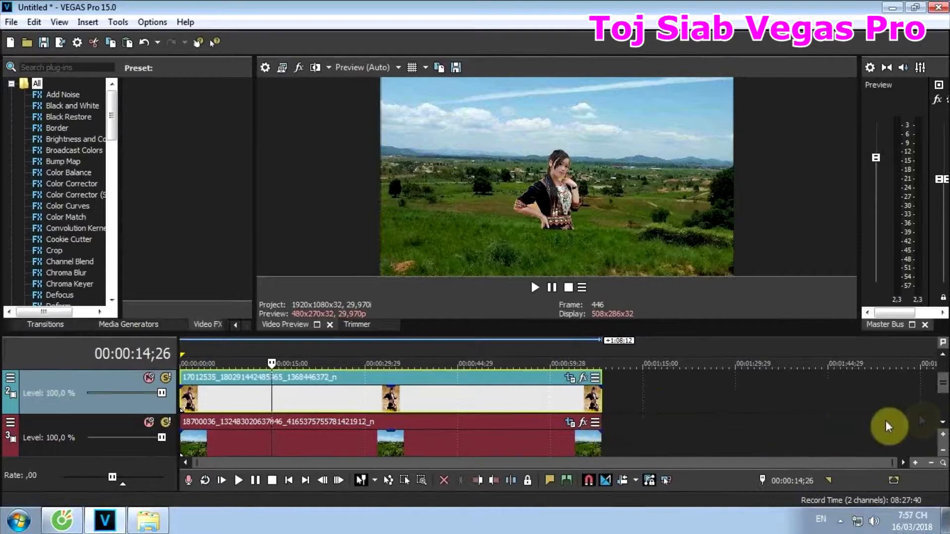
- Extend the landscape background, portrait and masked grass events so that all three end at about 00:01:59;27
left_click(940, 414)
left_click_drag(600, 395, 943, 379)
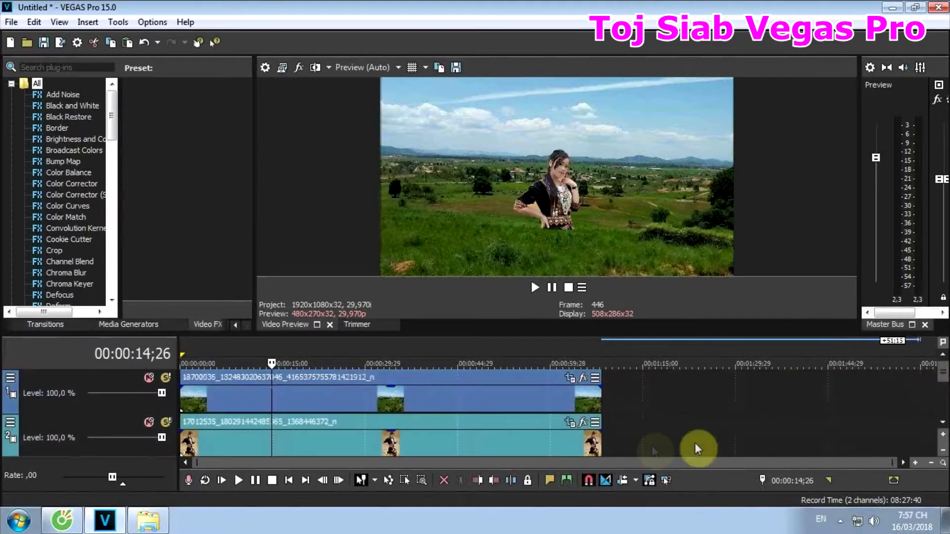
left_click(942, 421)
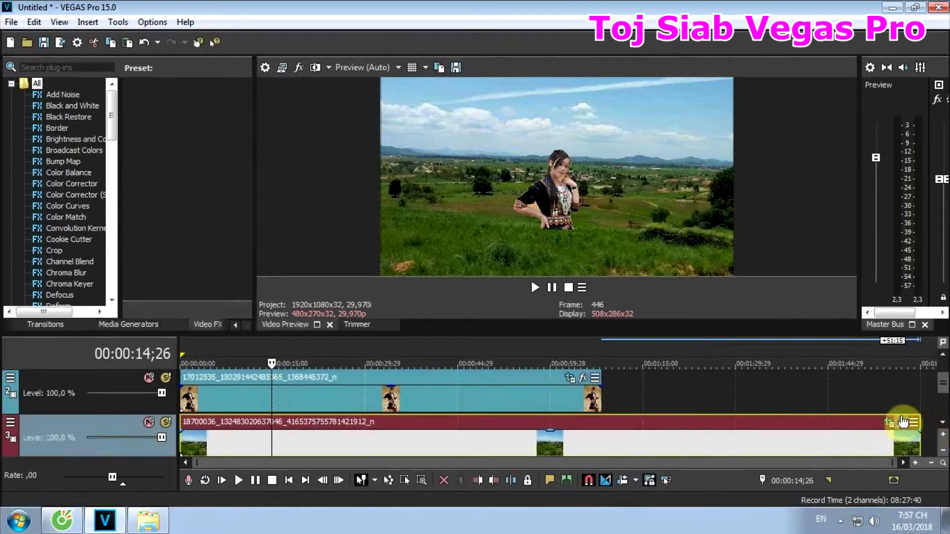
left_click(924, 409)
left_click_drag(601, 398, 929, 384)
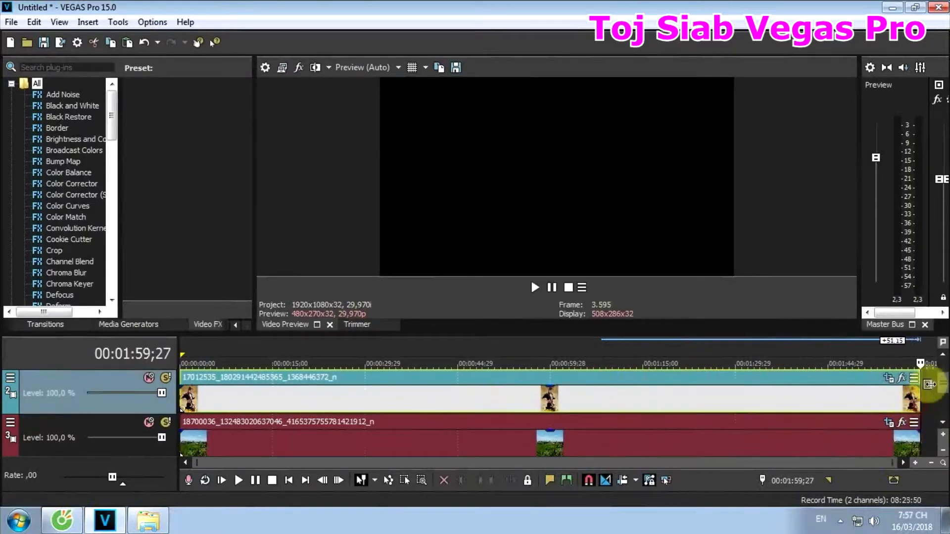
left_click(942, 354)
left_click_drag(597, 395, 912, 403)
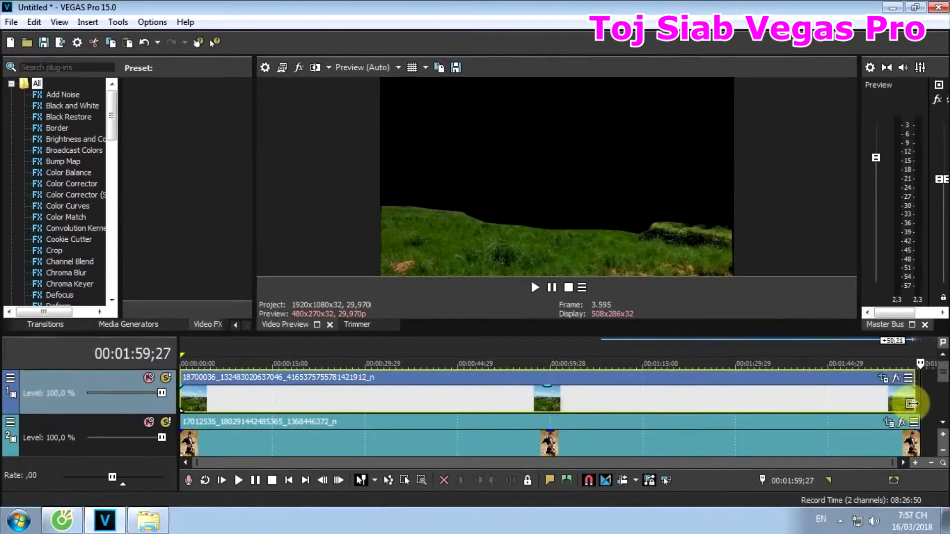
- In the portrait's Pan/Crop, resize the 00:00:35;19 frame to about 531.2 by 794.3, centered near X 235.3, Y 248.1, and close the window
left_click(407, 391)
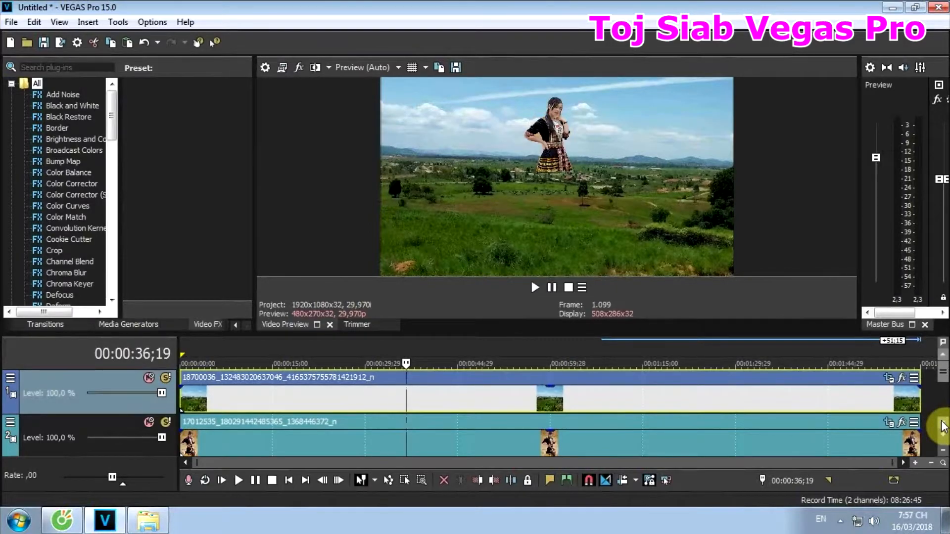
left_click(893, 432)
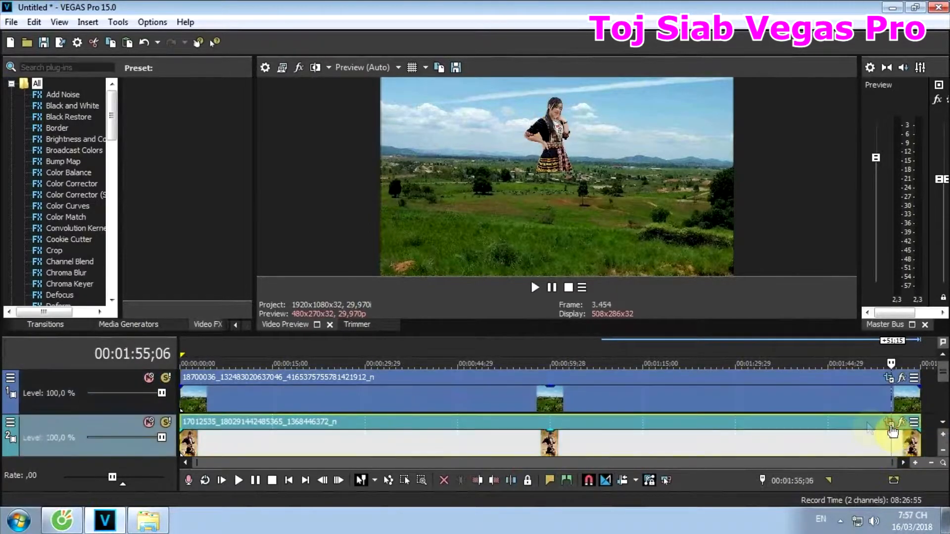
left_click(630, 430)
left_click(902, 422)
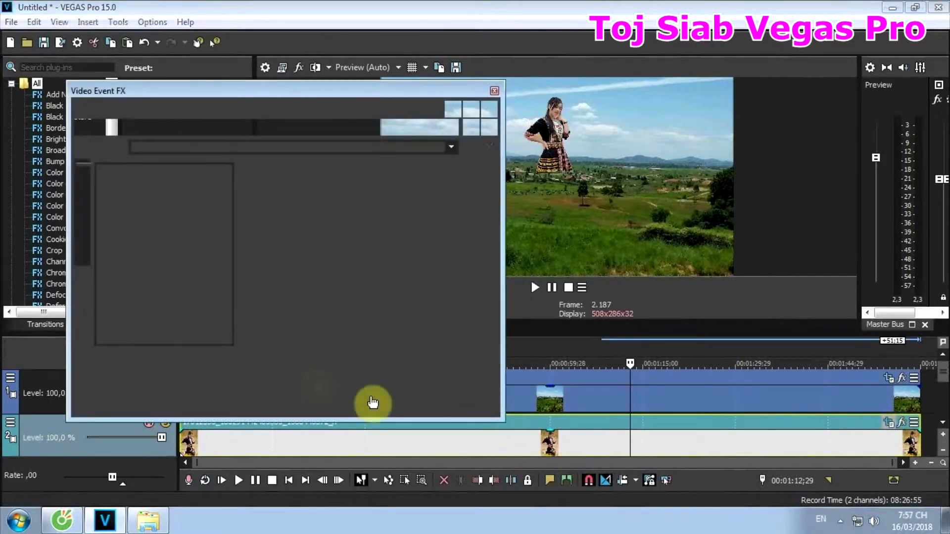
left_click_drag(391, 268, 378, 143)
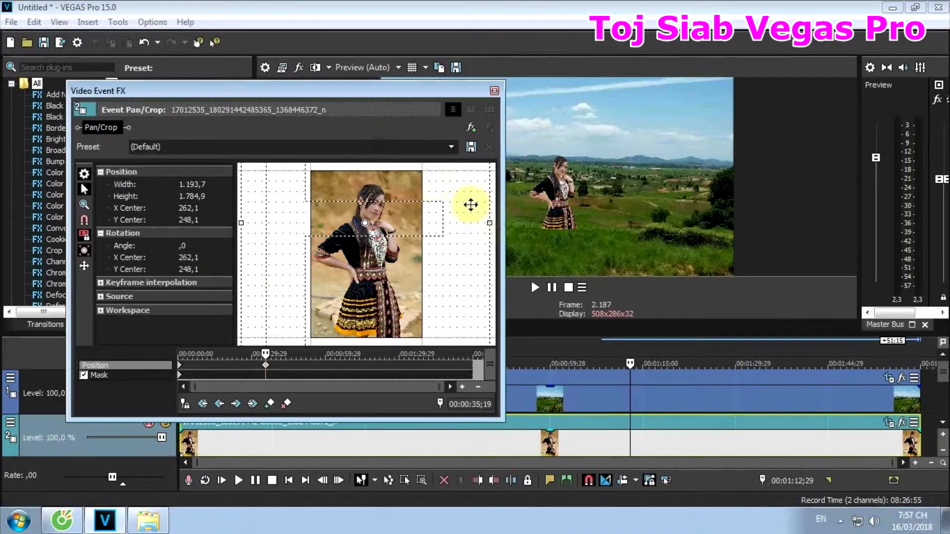
left_click_drag(488, 223, 394, 214)
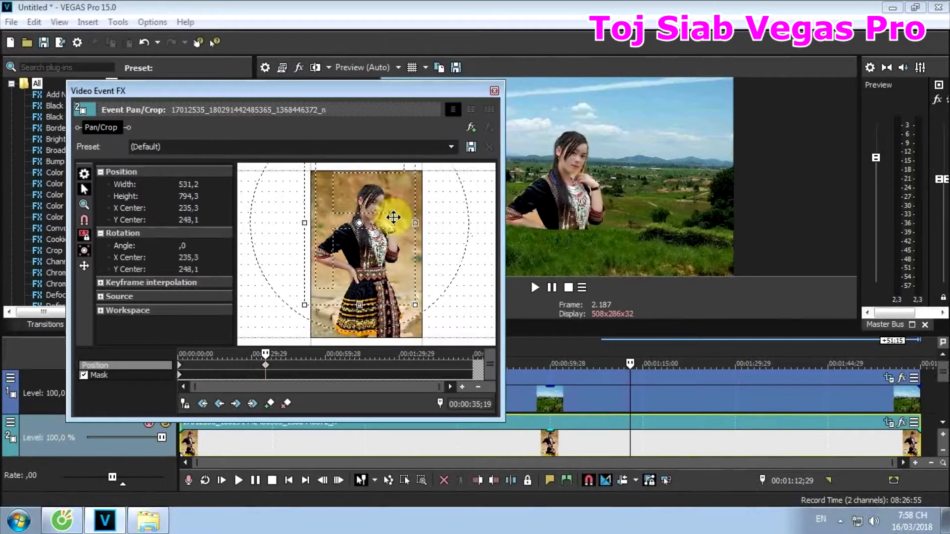
left_click(494, 91)
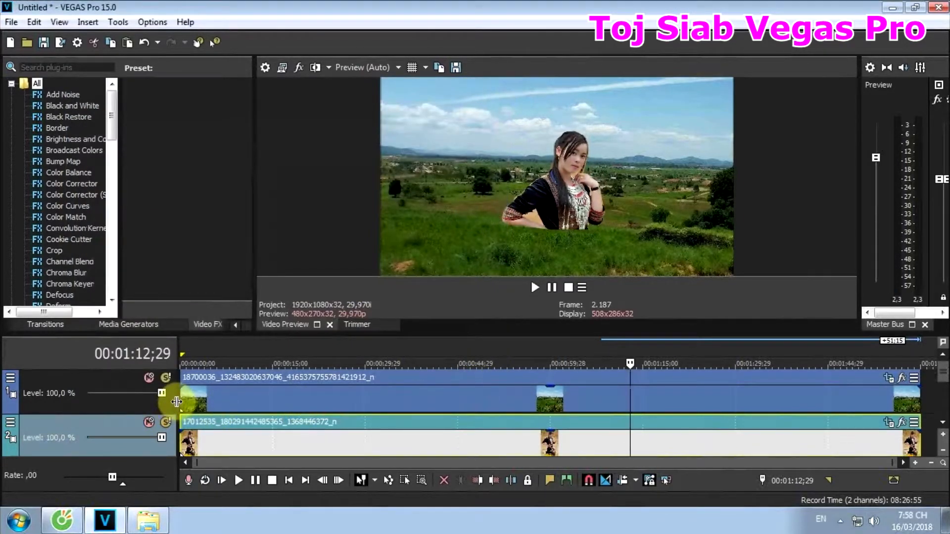
- Play the composite from the start while briefly muting and unmuting the landscape background and grass foreground tracks to examine the layers
left_click(183, 399)
key("space")
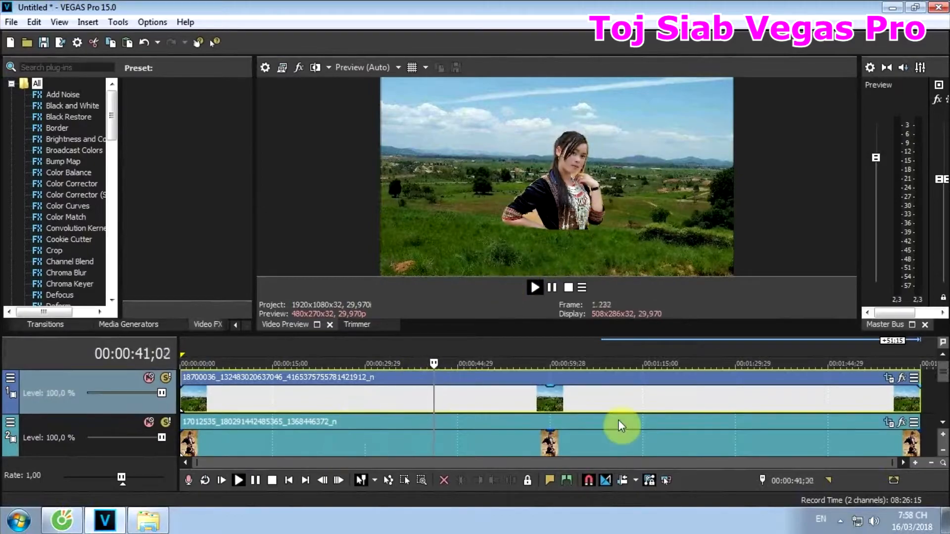
left_click(943, 429)
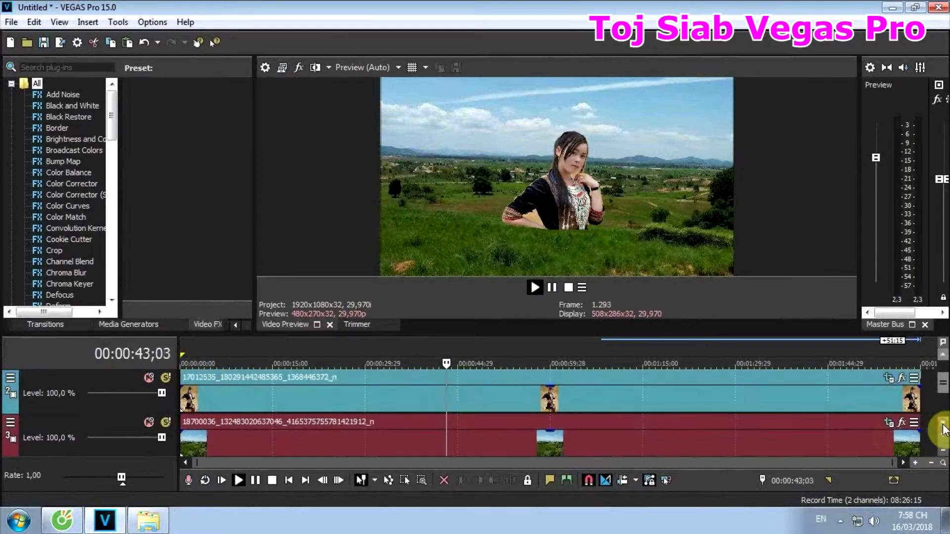
left_click(149, 423)
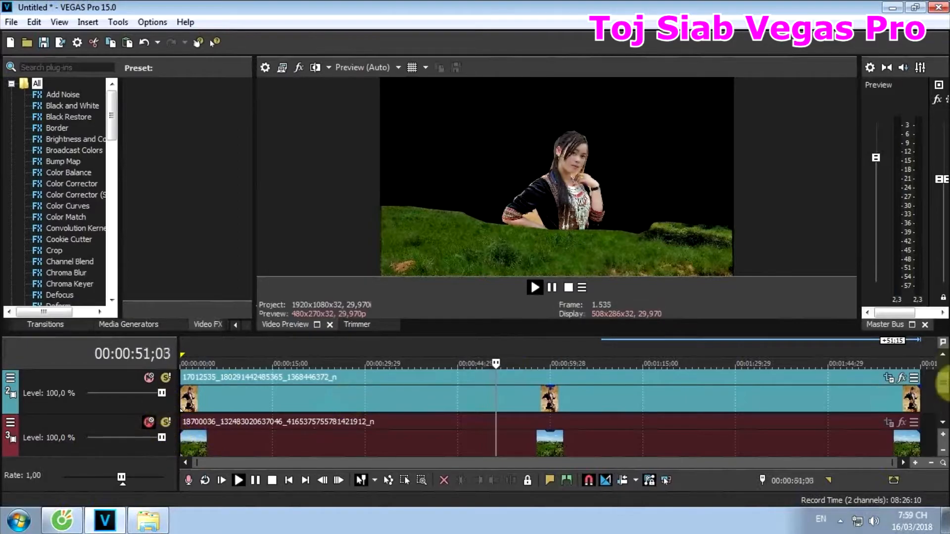
left_click(943, 368)
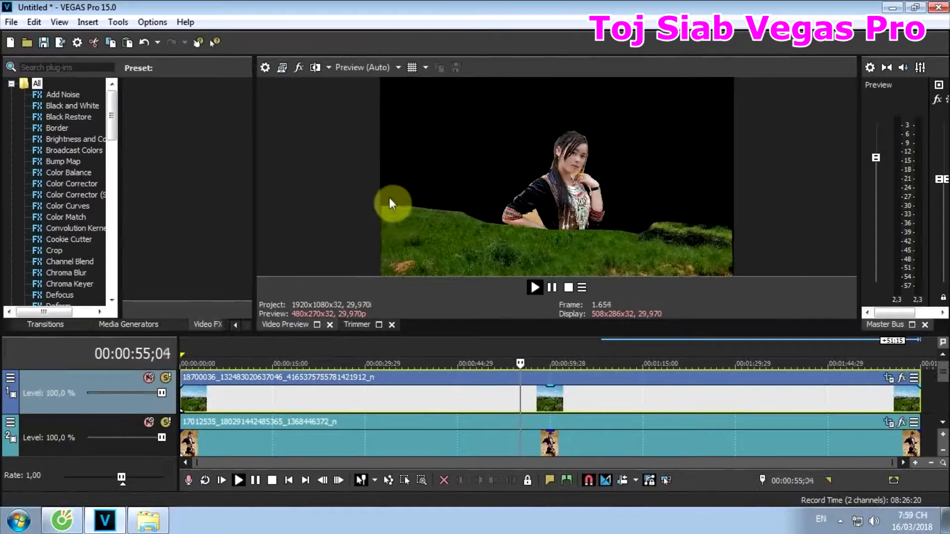
left_click(144, 380)
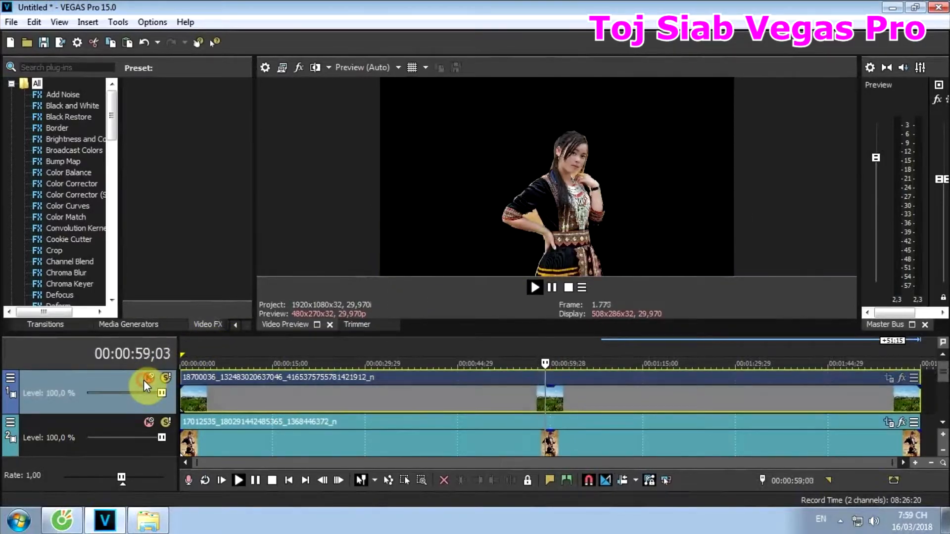
left_click(143, 380)
left_click(940, 421)
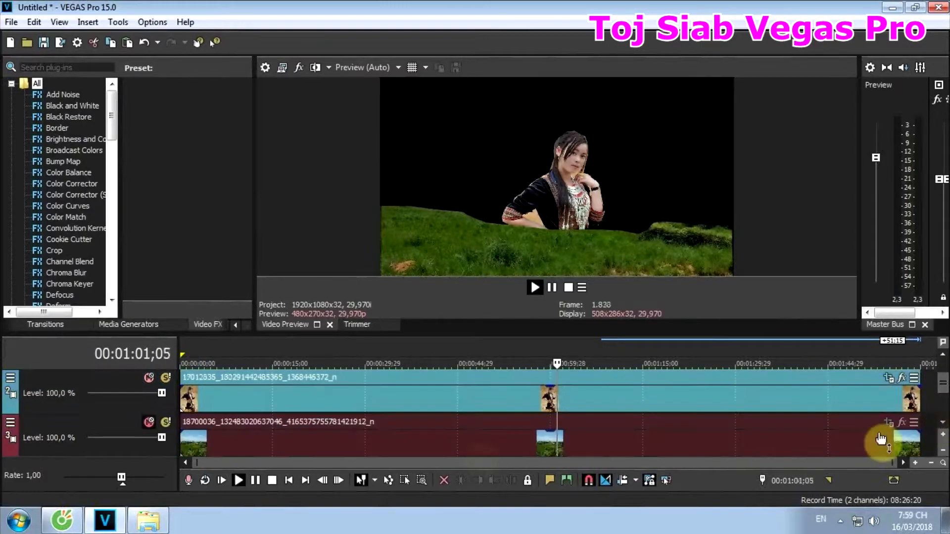
left_click(147, 423)
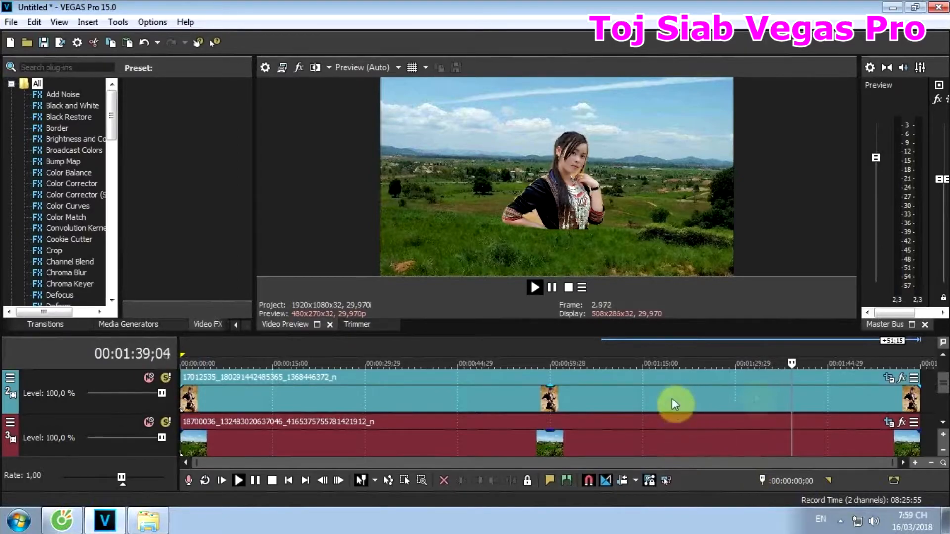
- In the portrait's Pan/Crop, move the 00:00:35;19 position keyframe to 00:00:59;28 and stop the playback
left_click(891, 380)
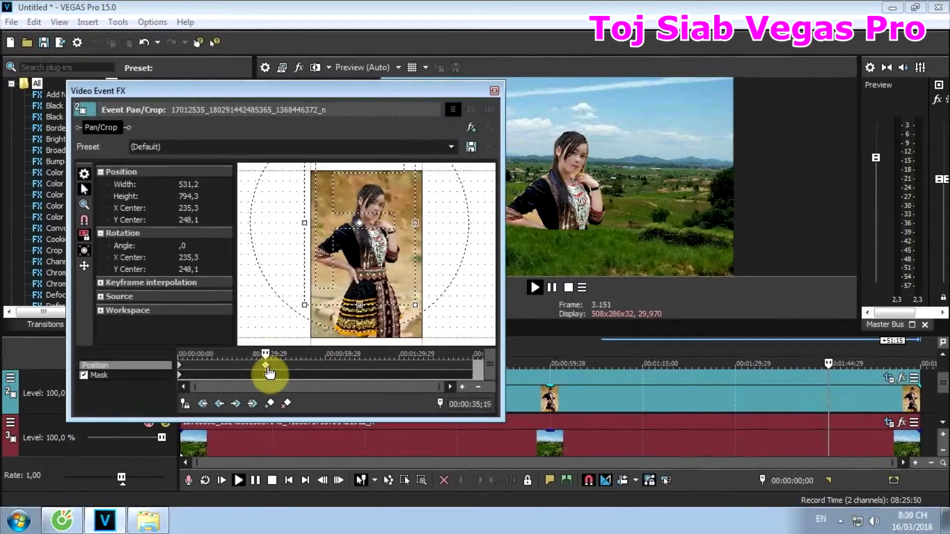
left_click_drag(268, 372, 325, 375)
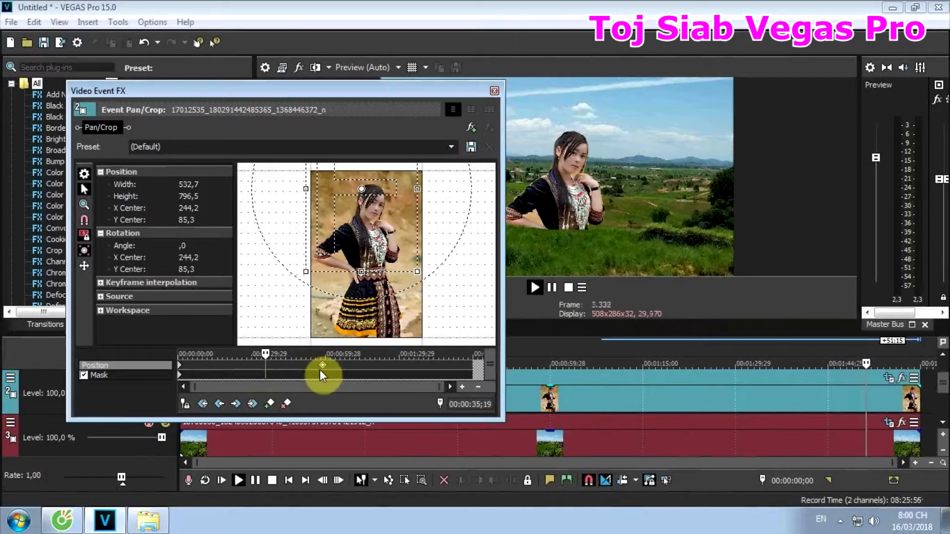
left_click_drag(326, 367, 238, 372)
left_click_drag(227, 376, 328, 375)
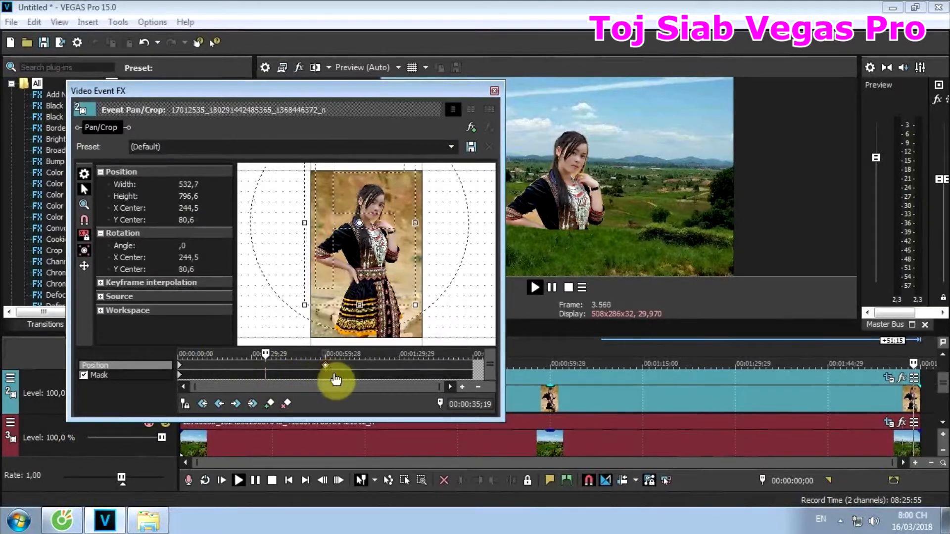
left_click(482, 468)
key("space")
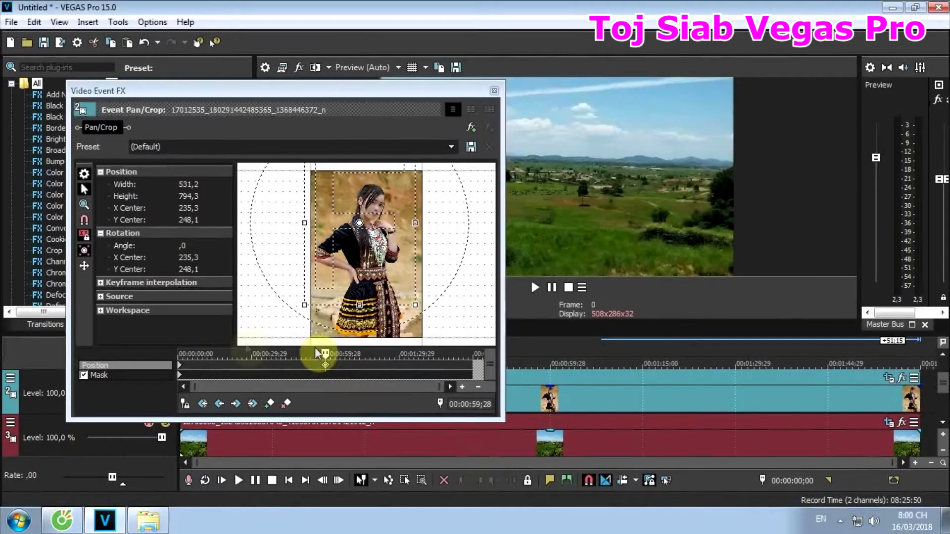
- Copy the portrait's starting position keyframe, paste it at 00:01:58;15, and close Pan/Crop
left_click(180, 372)
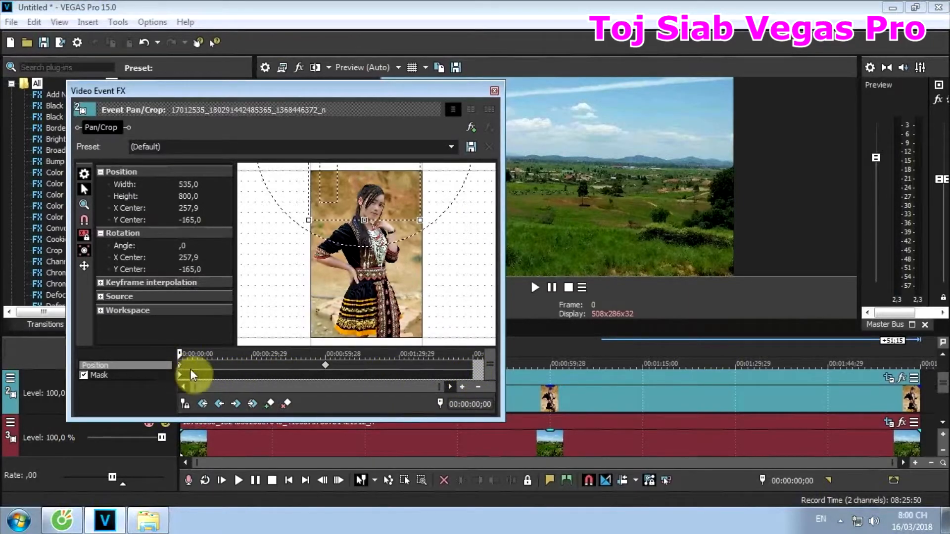
left_click(471, 371)
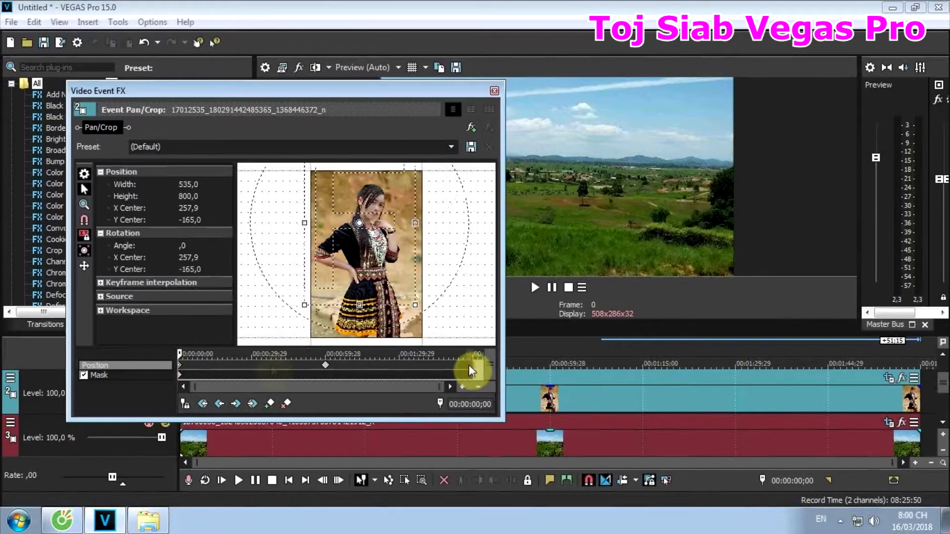
left_click(181, 371)
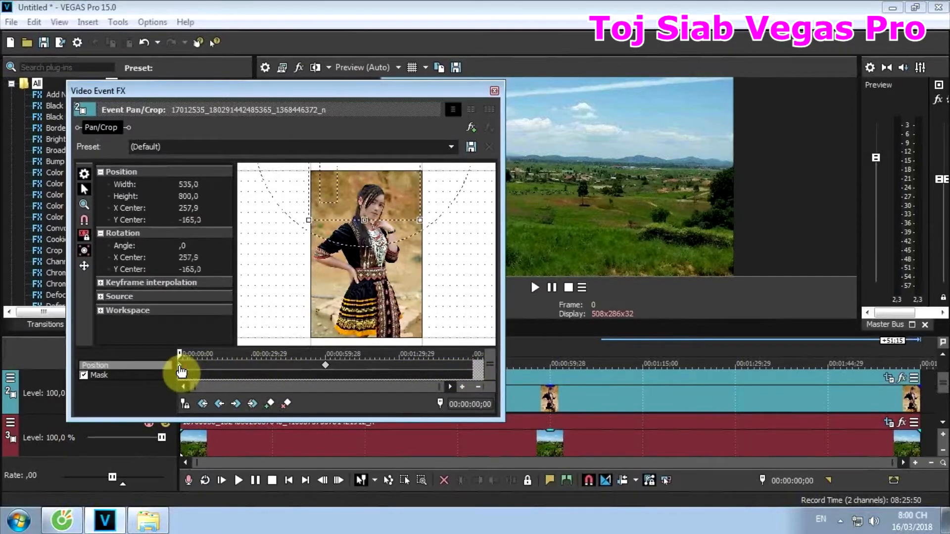
right_click(181, 370)
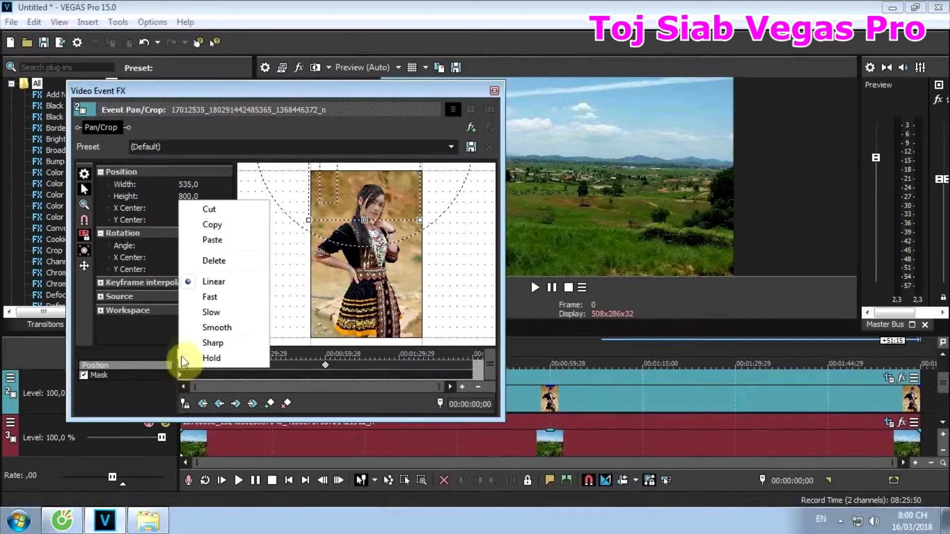
left_click(220, 231)
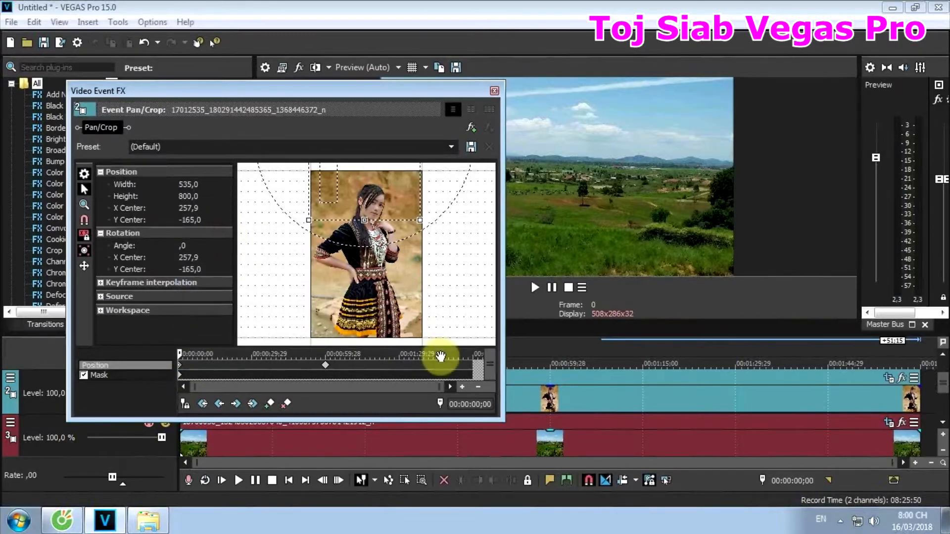
left_click(471, 371)
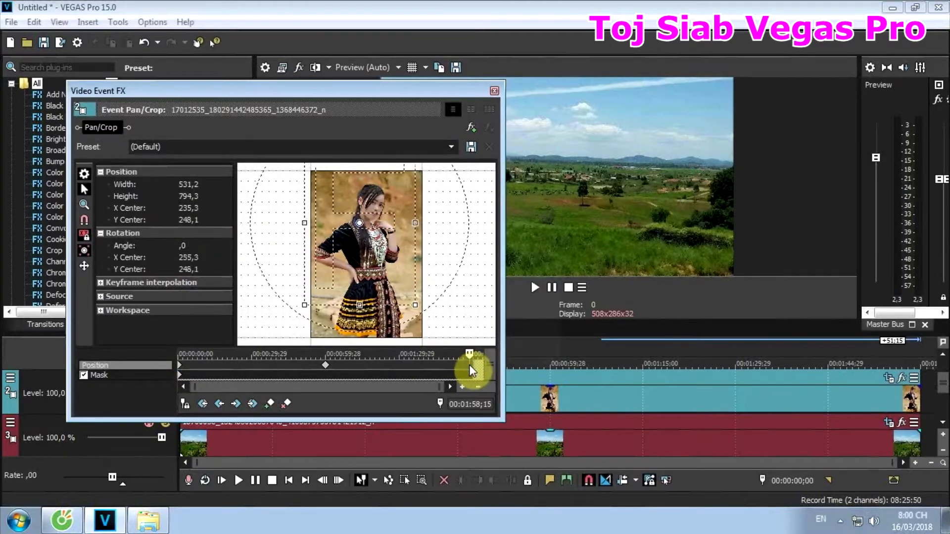
right_click(470, 370)
left_click(498, 244)
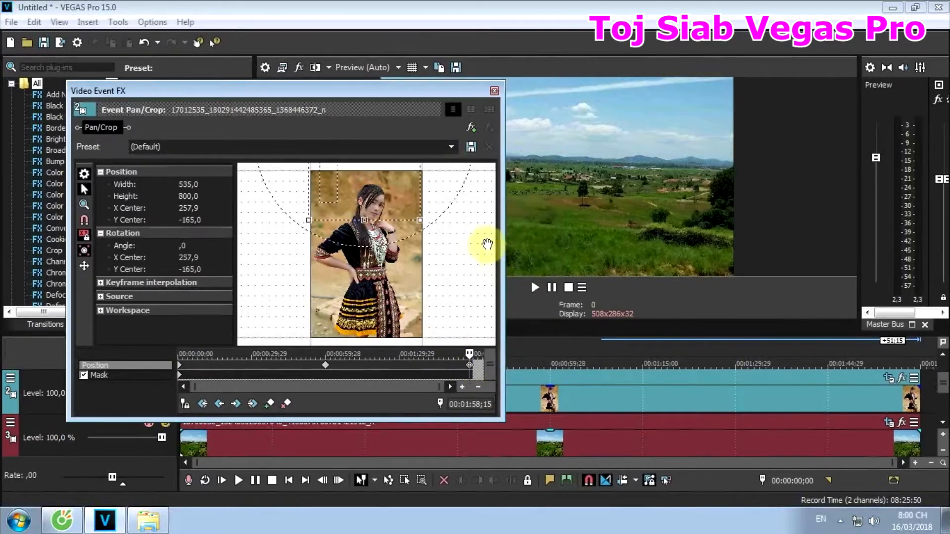
left_click(495, 90)
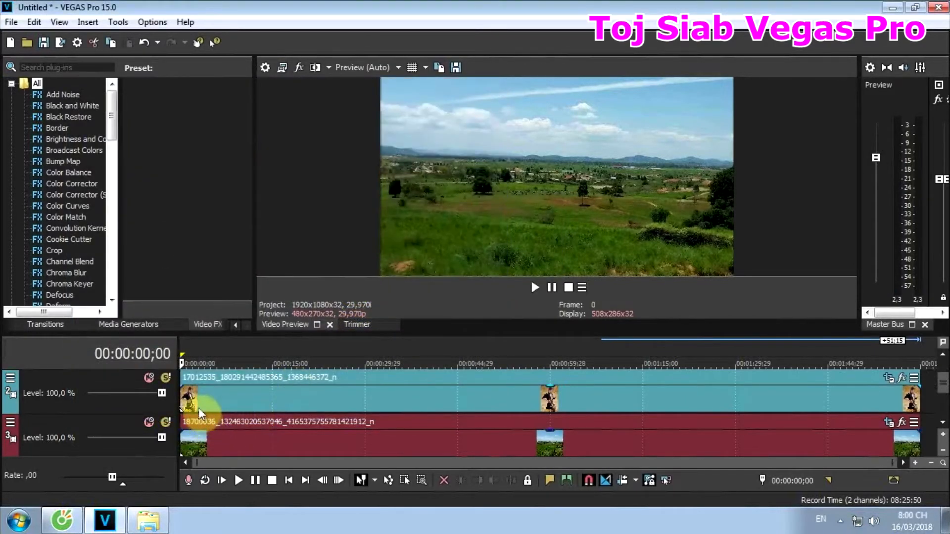
- Play the timeline from the start to check the woman's movement, stopping and placing the cursor at 00:00:54;29
key("space")
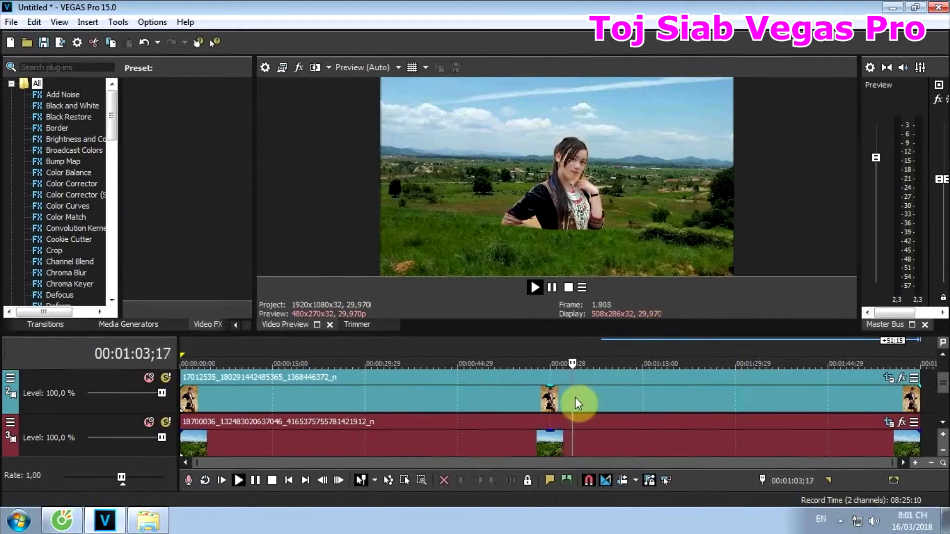
key("space")
left_click(519, 402)
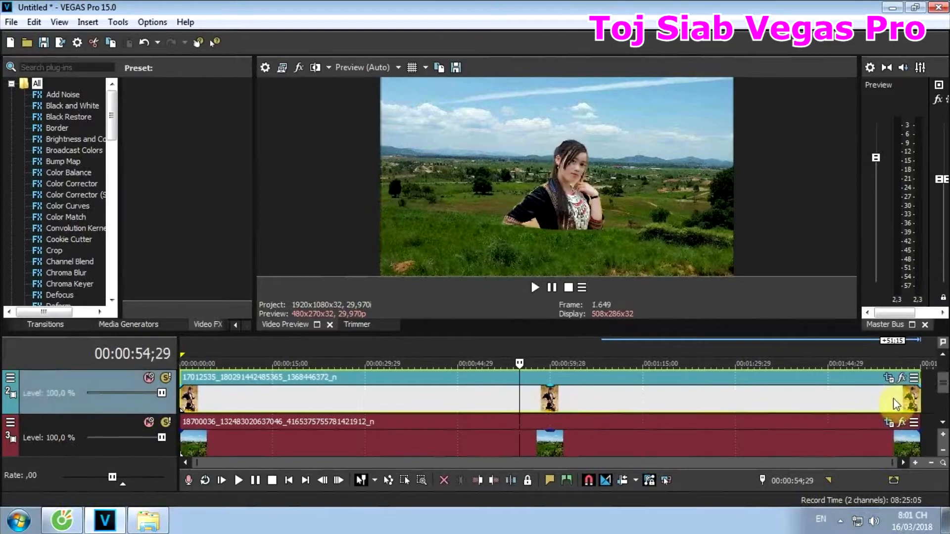
- Reopen the portrait's Pan/Crop and move the middle position keyframe to 00:00:46;19
left_click(888, 381)
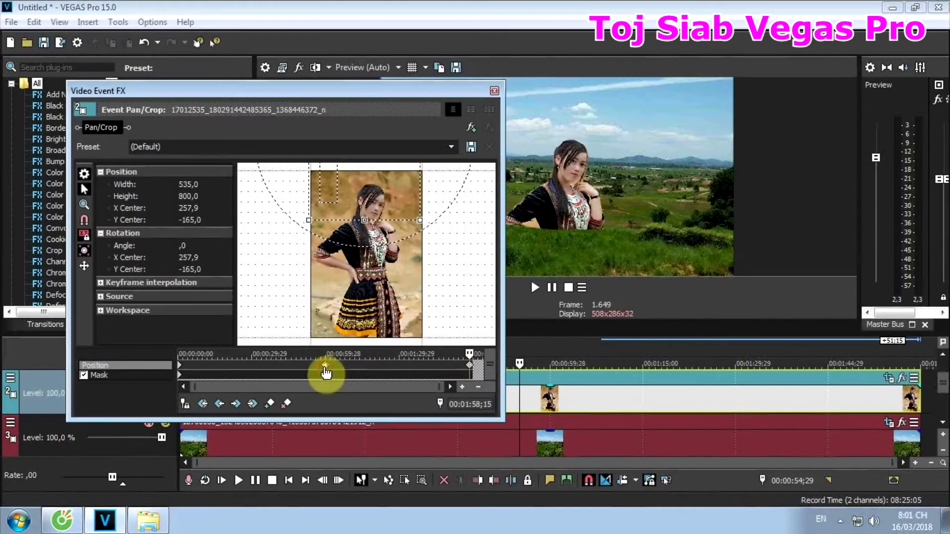
left_click(324, 364)
left_click_drag(316, 372, 294, 373)
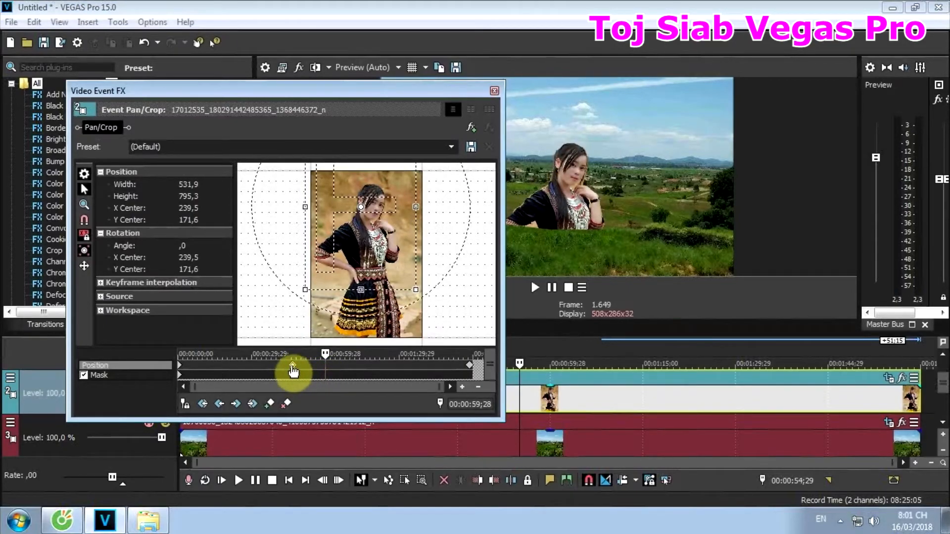
left_click(293, 370)
- Copy the 00:00:46;19 keyframe, paste it at about 00:01:10;05 to hold the raised pose, and close Pan/Crop
right_click(293, 370)
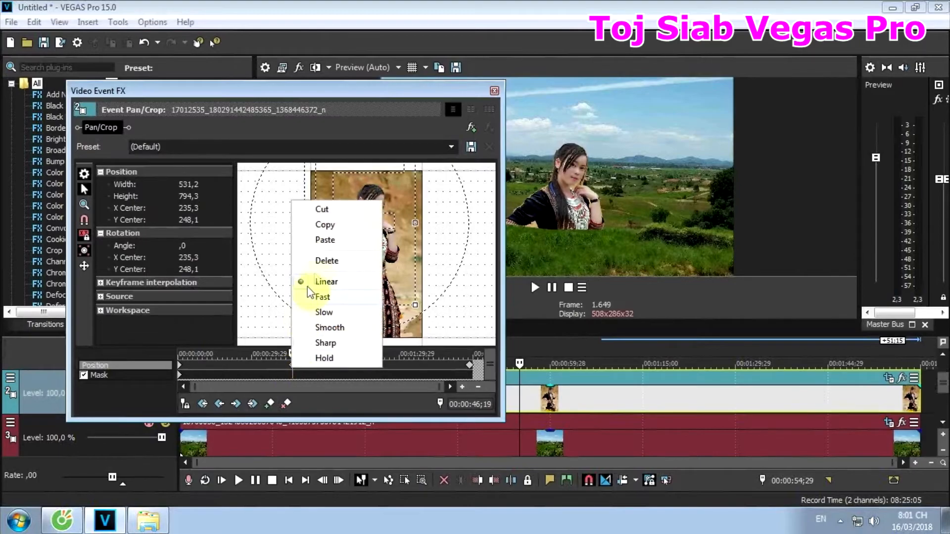
left_click(322, 224)
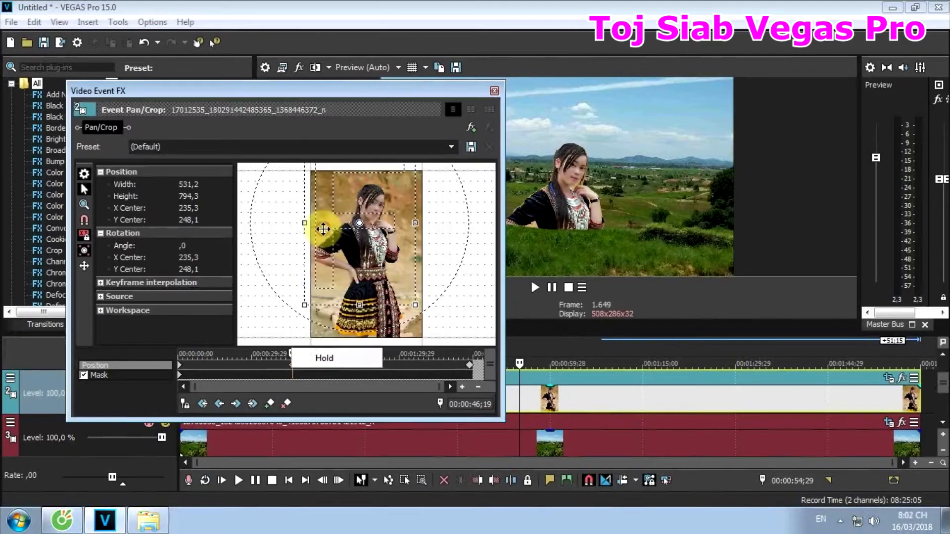
left_click(350, 369)
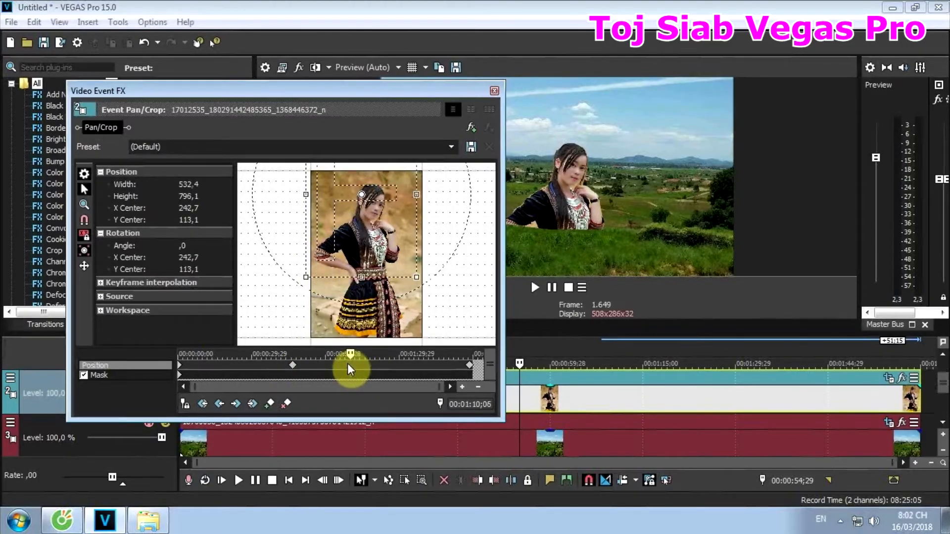
right_click(351, 368)
left_click(379, 240)
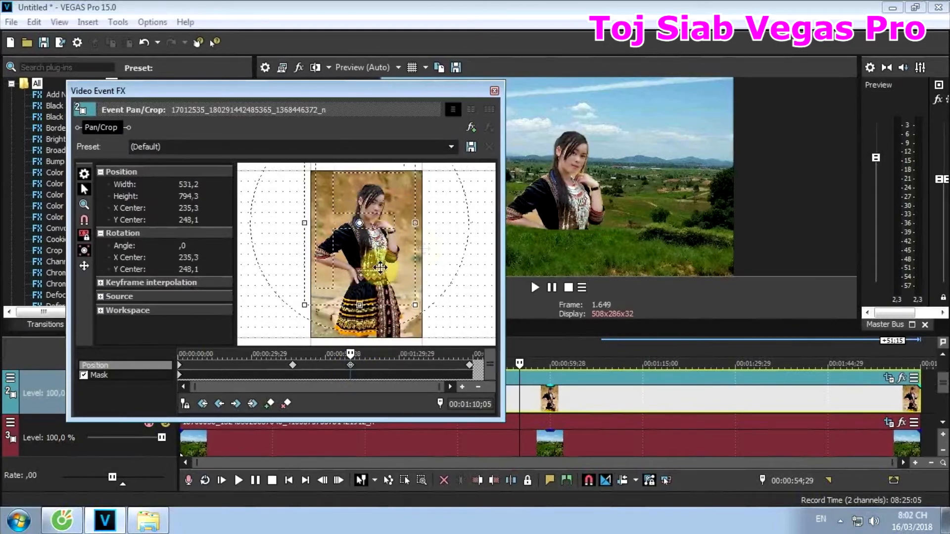
left_click(494, 91)
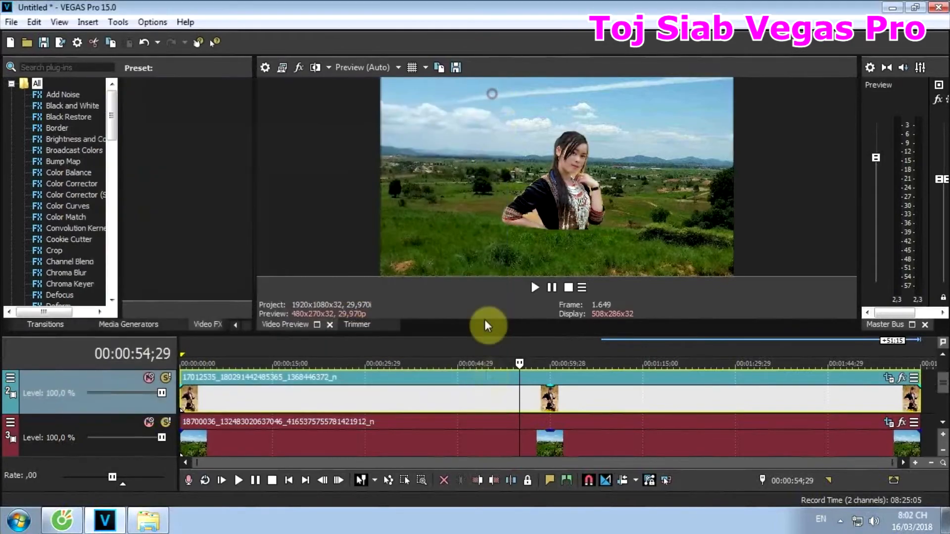
- Play the middle section of the timeline from several points around the raised pose to check the hold
left_click(489, 399)
key("space")
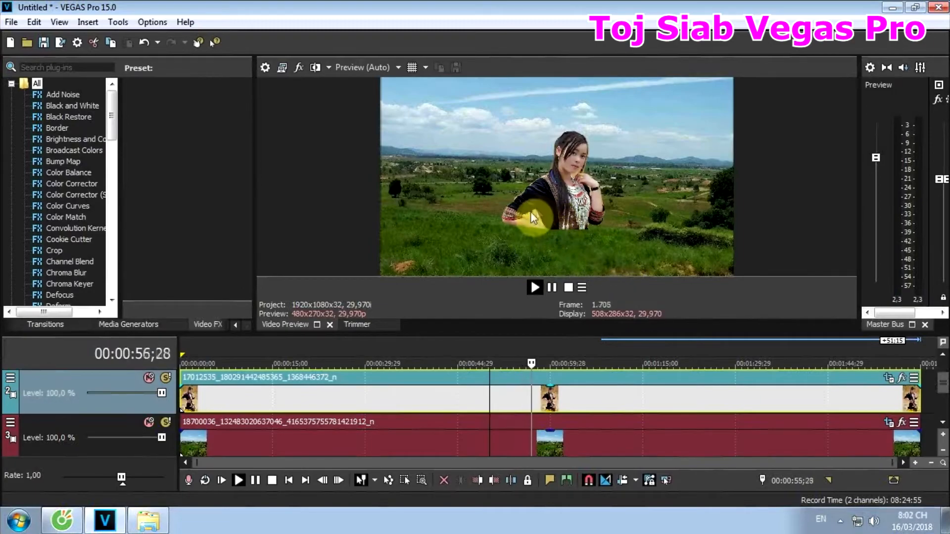
left_click(426, 400)
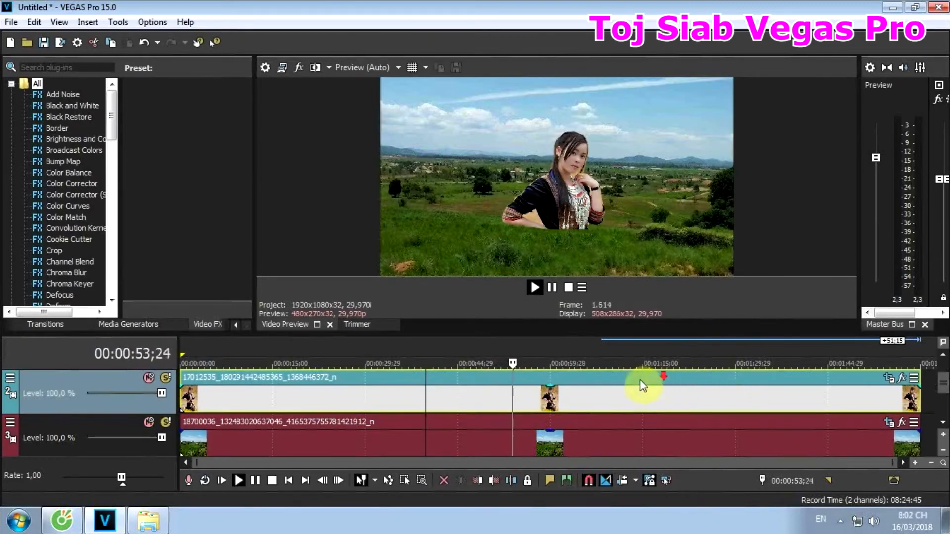
left_click(590, 399)
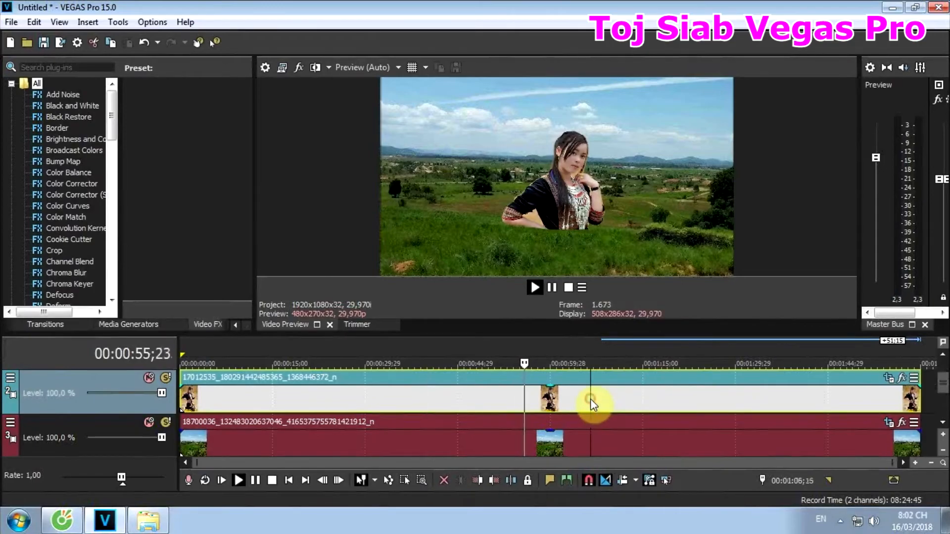